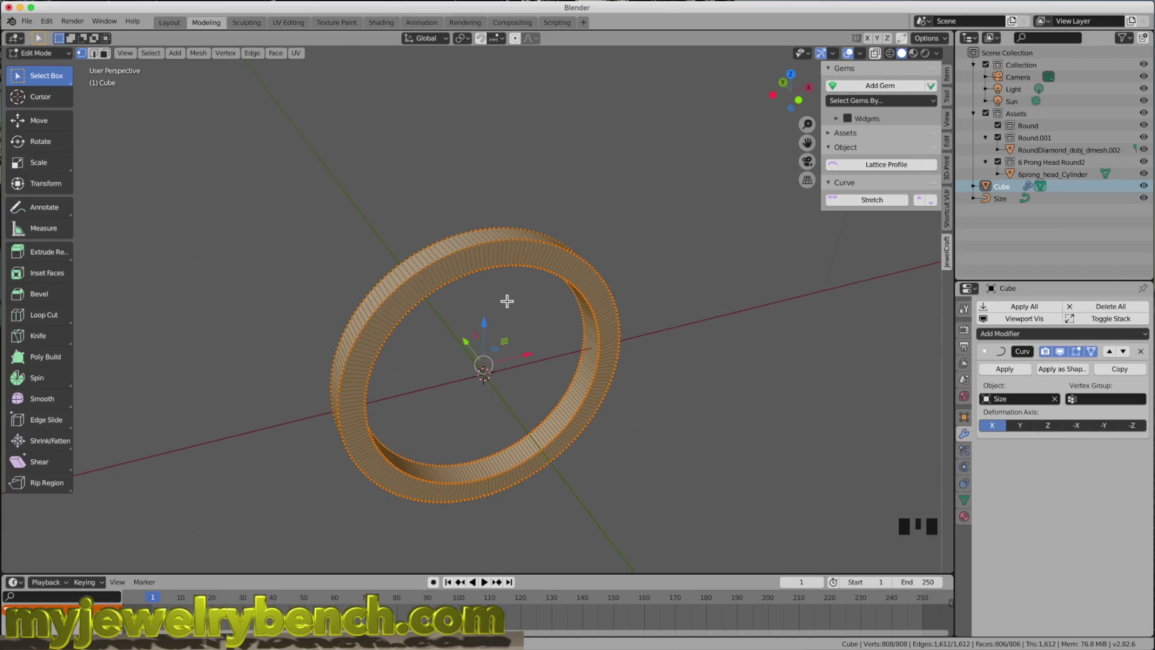
- Switch to face selection in the front view and select the face at the very top of the ring band
key("KP_1")
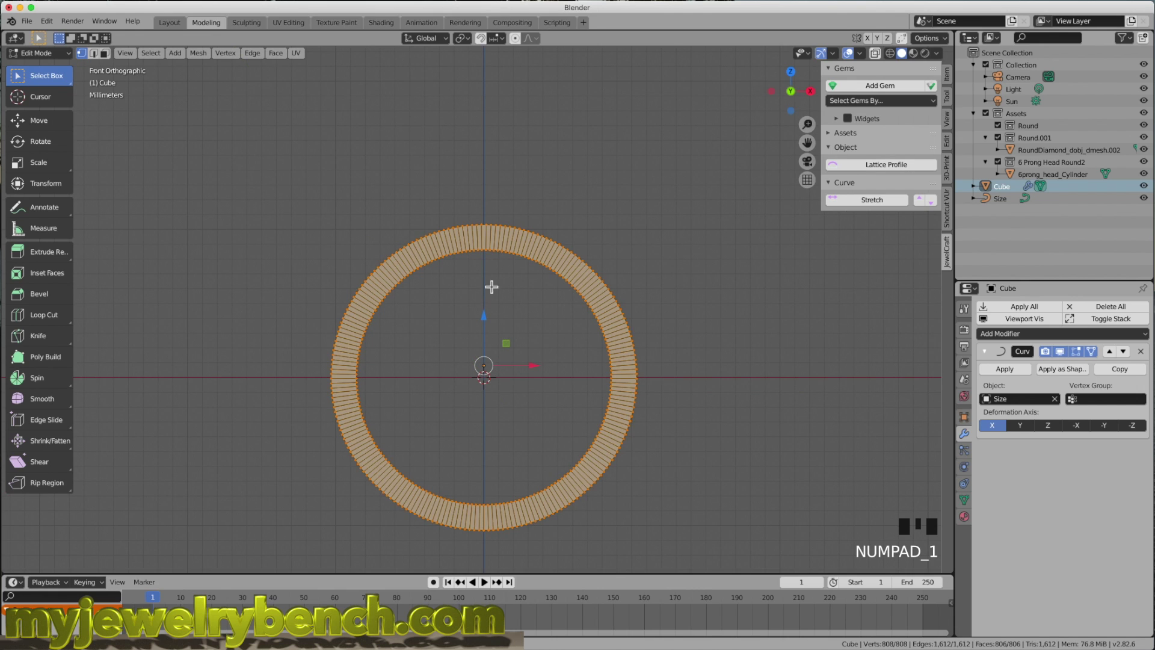
scroll(491, 287, "up", 6)
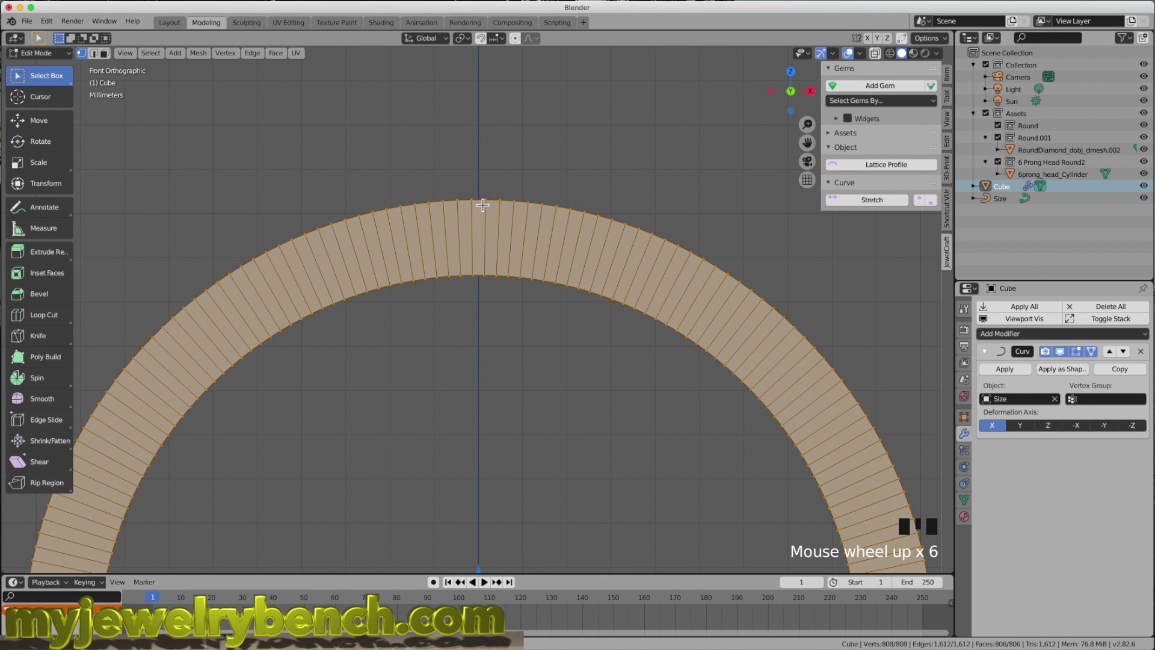
left_click(104, 53)
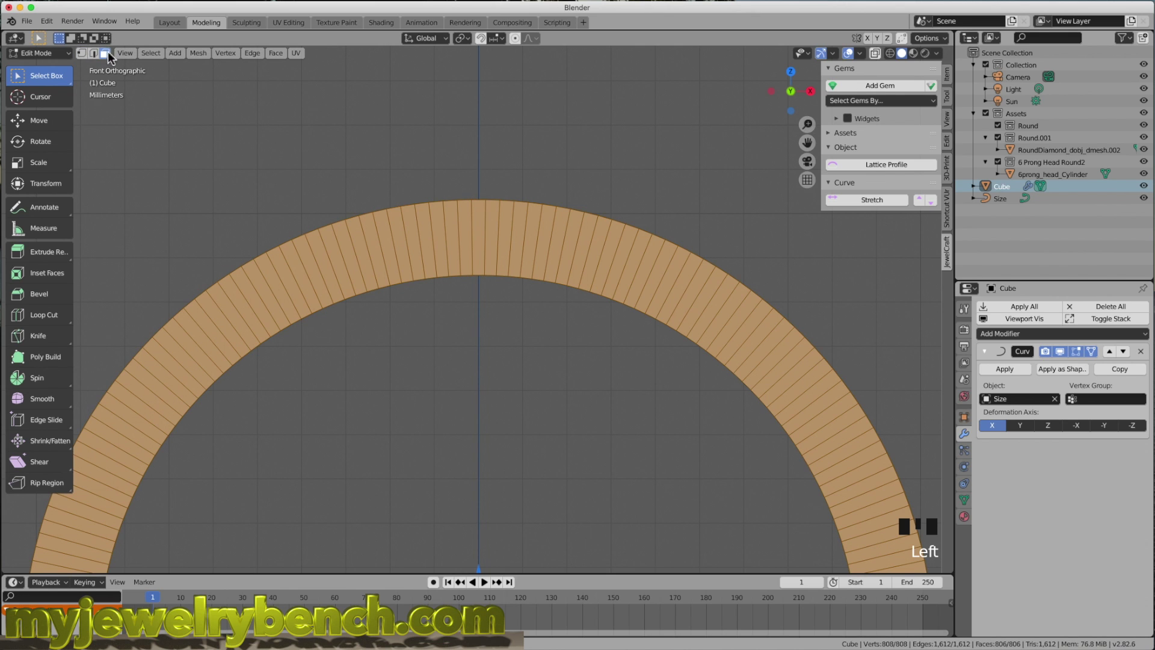
left_click(483, 228)
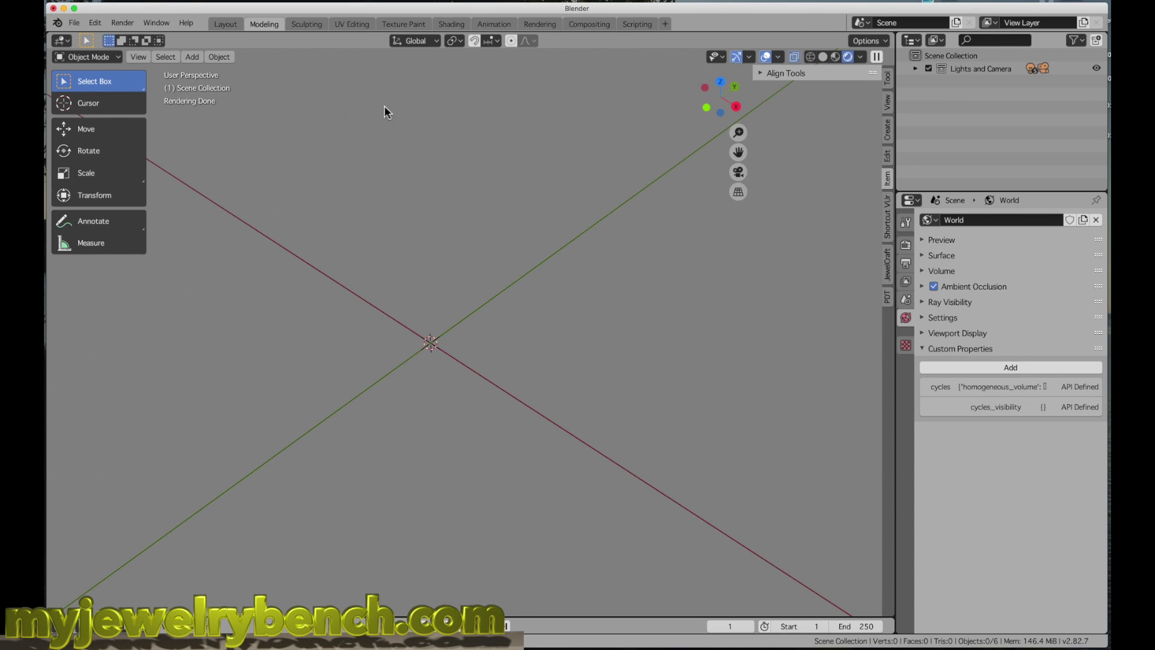
- Start a new file from the General template
left_click(74, 22)
mouse_move(78, 38)
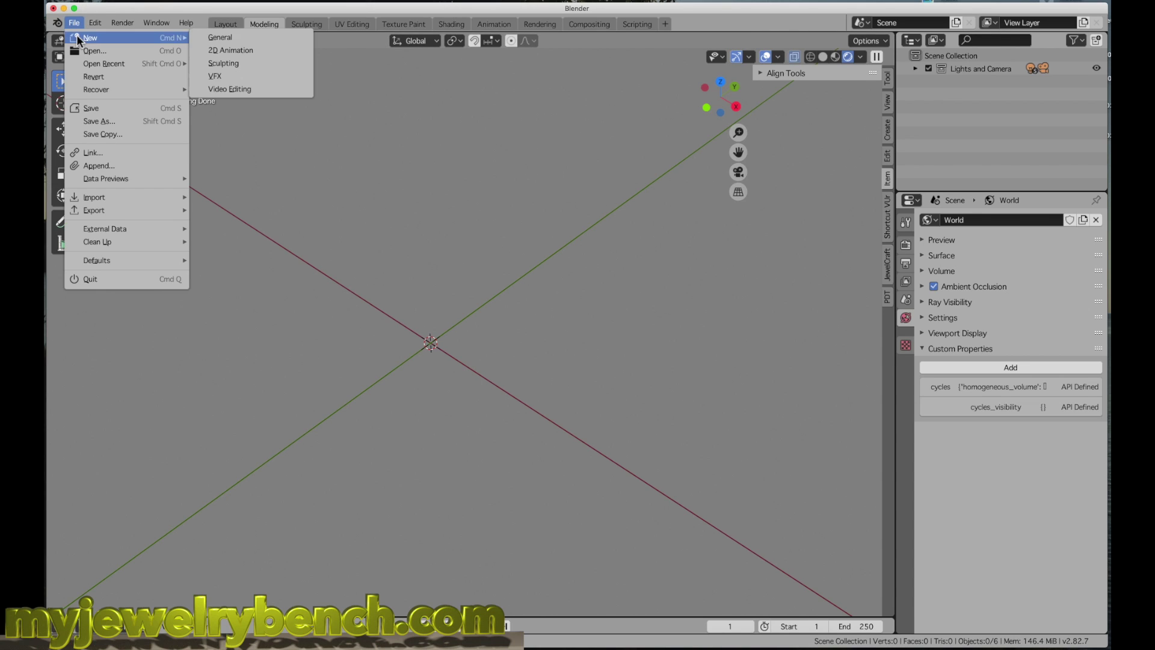
left_click(244, 37)
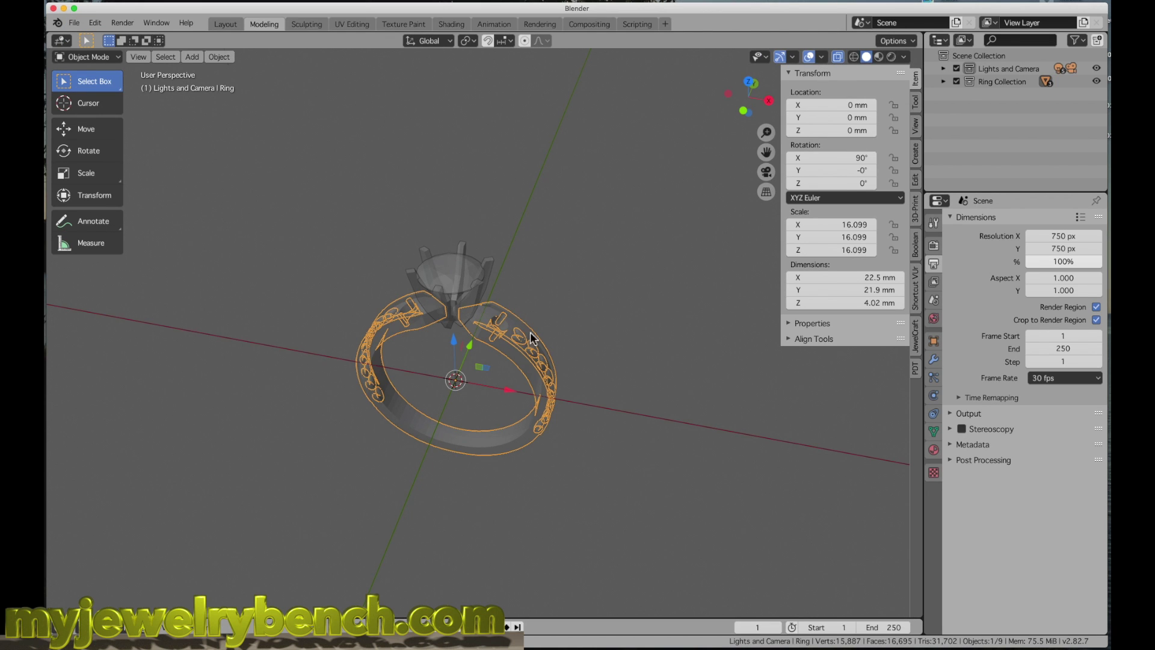
- Clear the selection and reselect the ring band, viewing it at an angle from the front
left_click(602, 333)
middle_click_drag(637, 253, 606, 243)
left_click(531, 350)
middle_click_drag(450, 373, 459, 369)
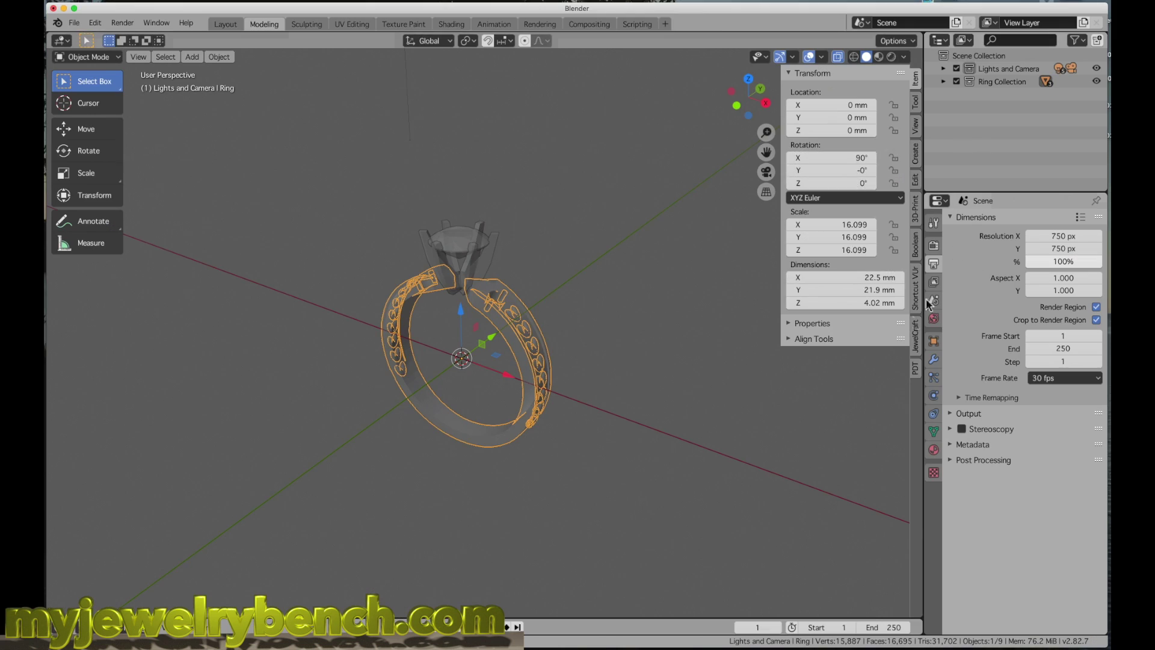
- Open the Interface preferences and place their window over the middle of the viewport
left_click(74, 23)
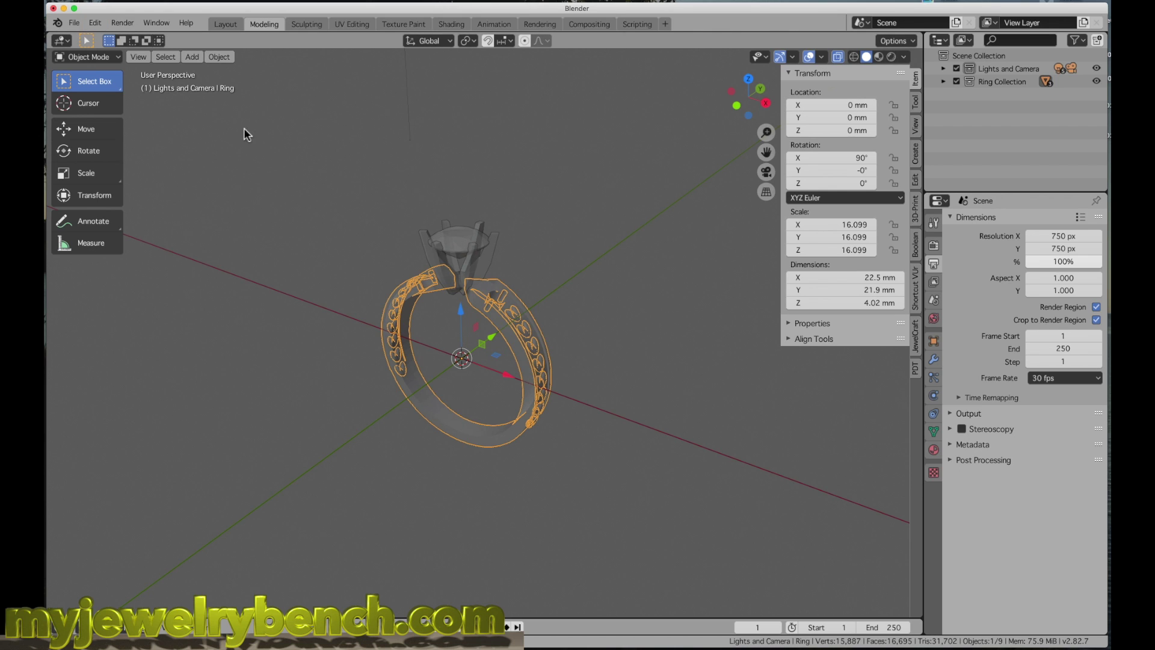
left_click(95, 25)
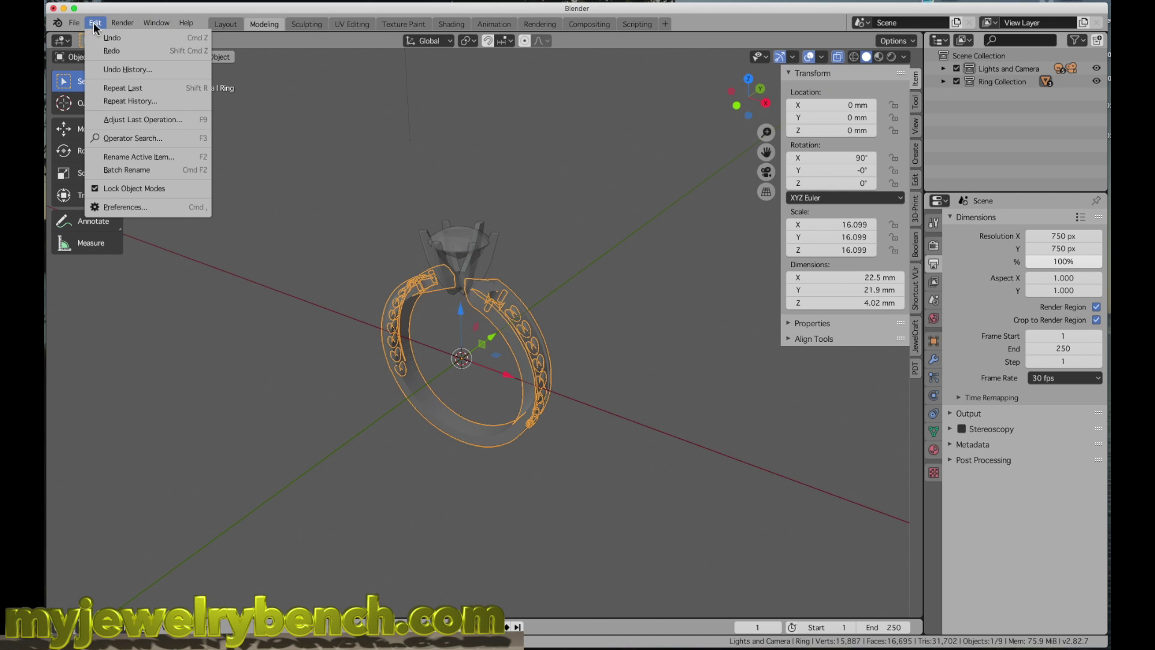
left_click(119, 207)
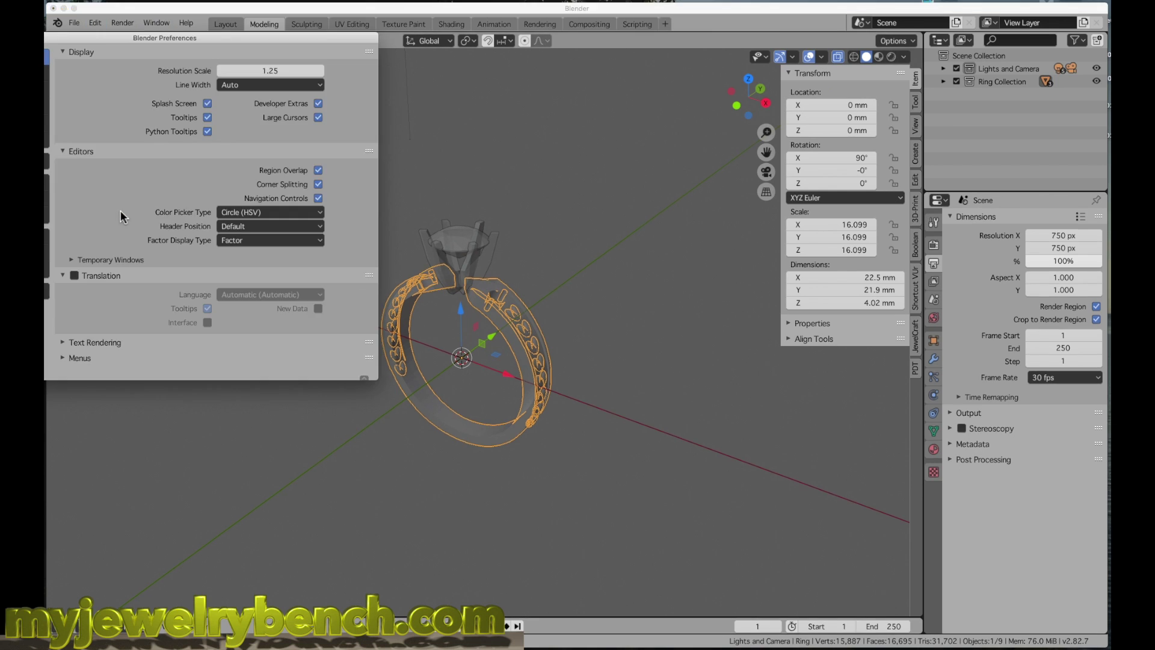
left_click_drag(196, 41, 527, 164)
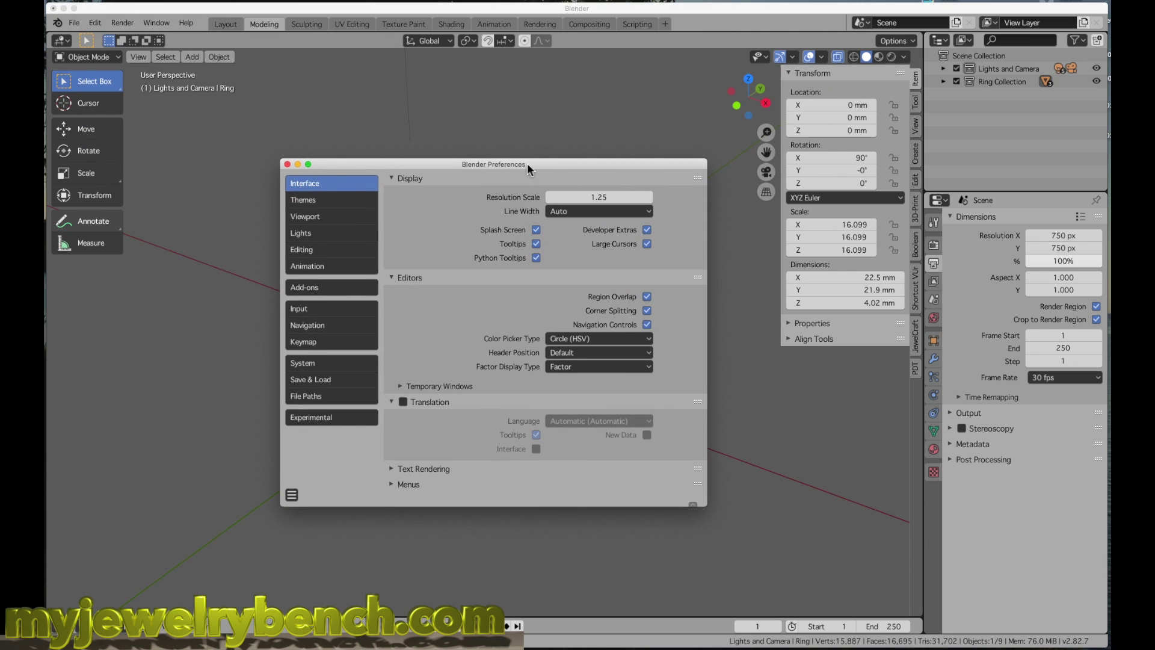
- Try the interface Resolution Scale at 1 and at 1.40
left_click(613, 203)
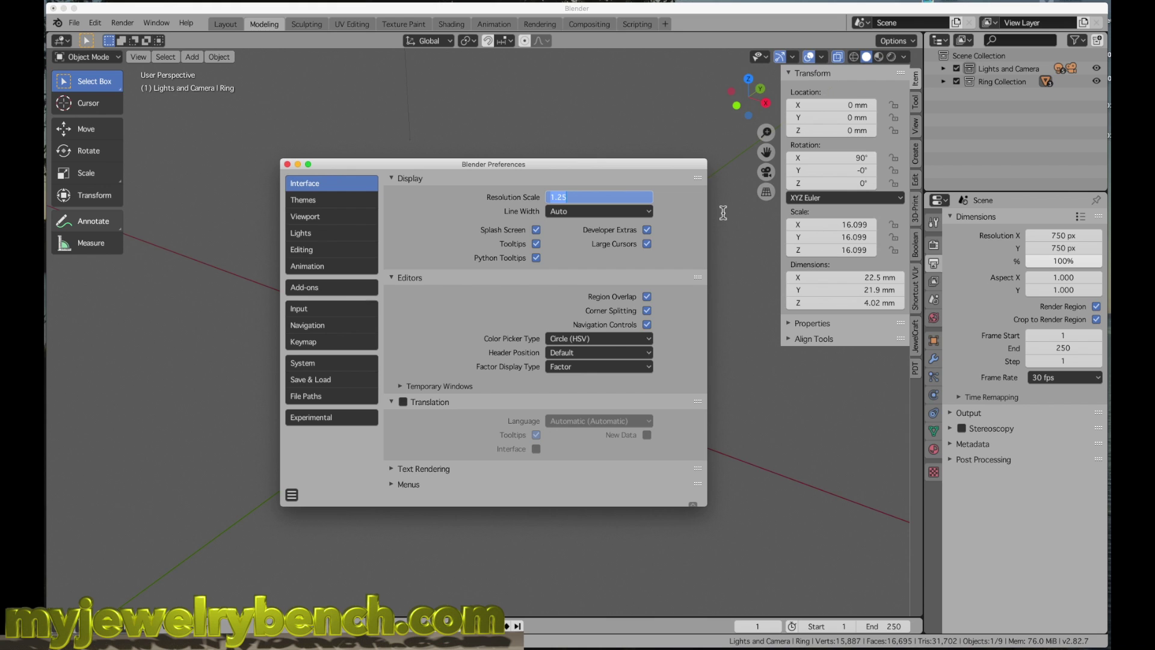
key("Return")
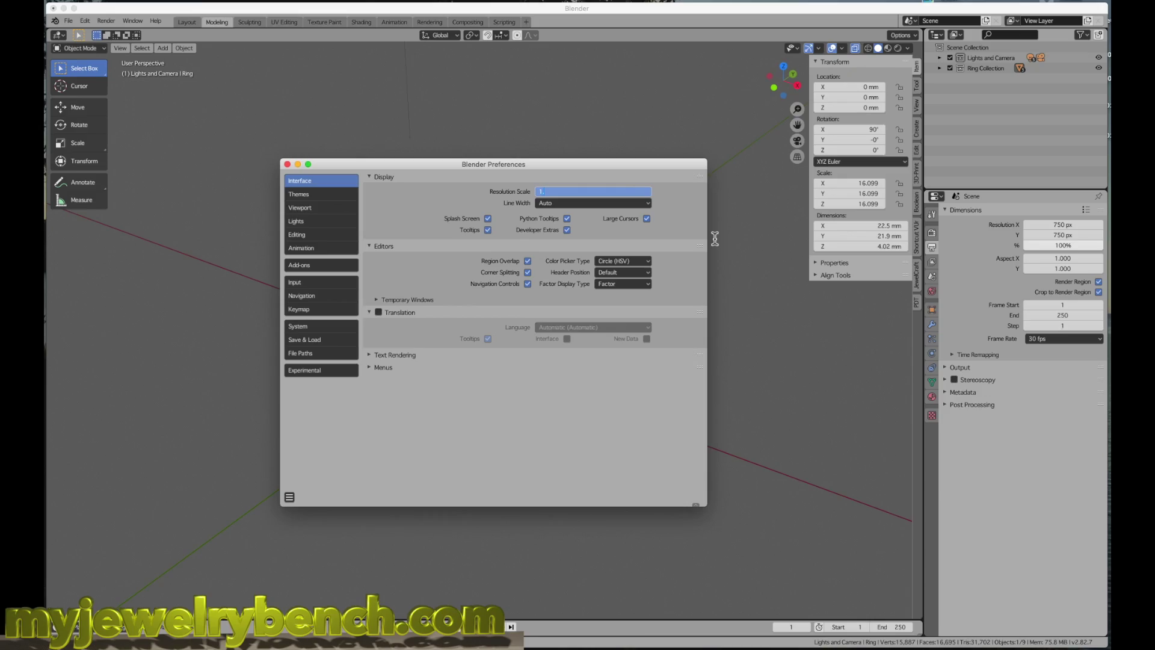
key("Return")
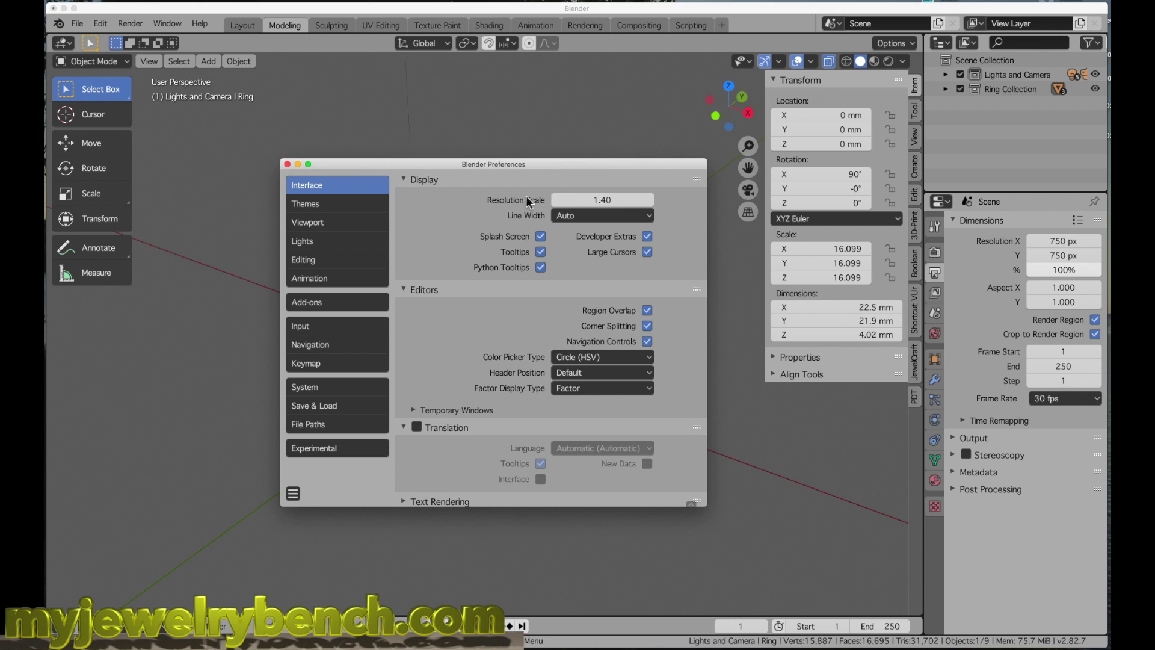
- Set the interface Resolution Scale to 1.2, close the preferences and deselect the ring
left_click(638, 200)
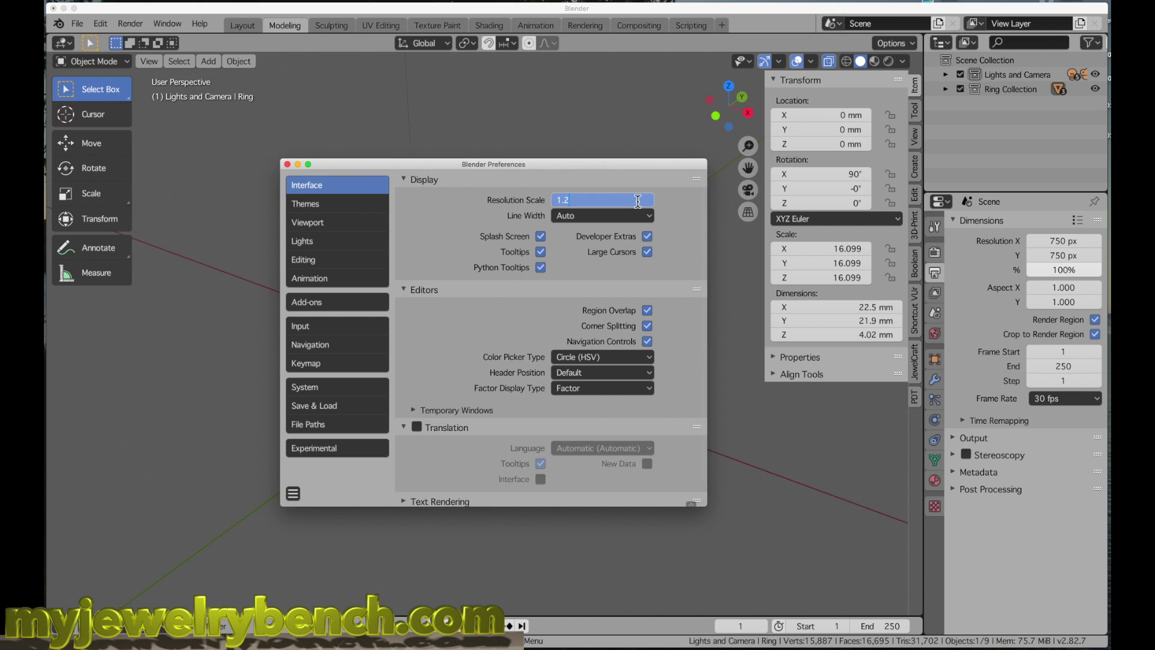
key("Return")
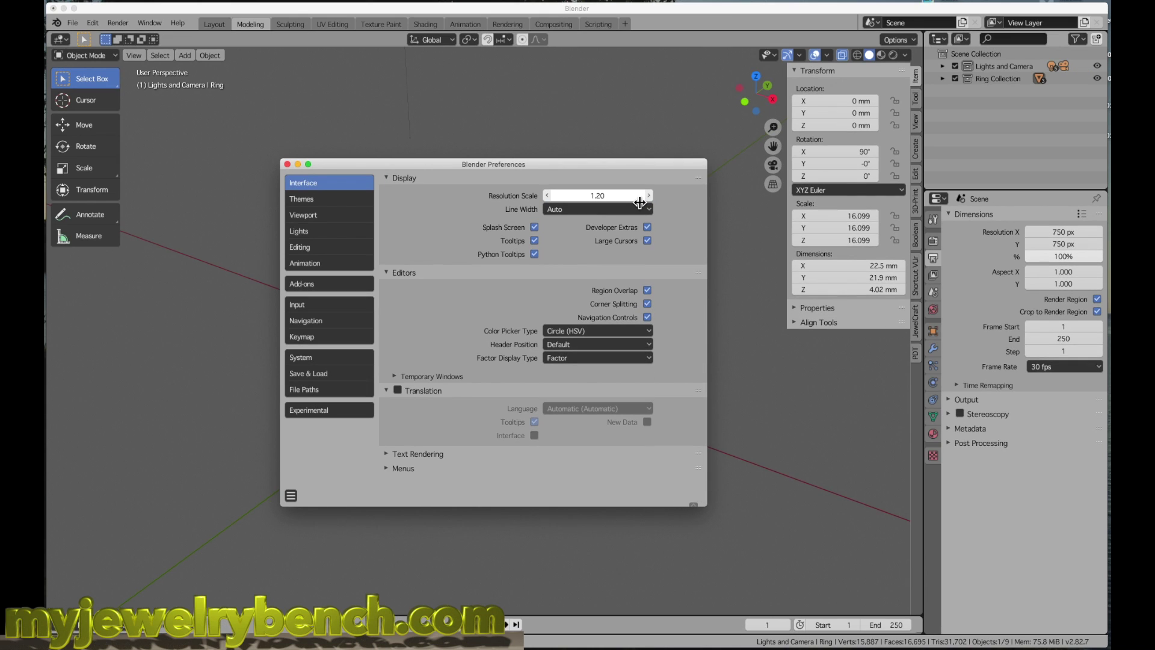
left_click(287, 164)
left_click(445, 185)
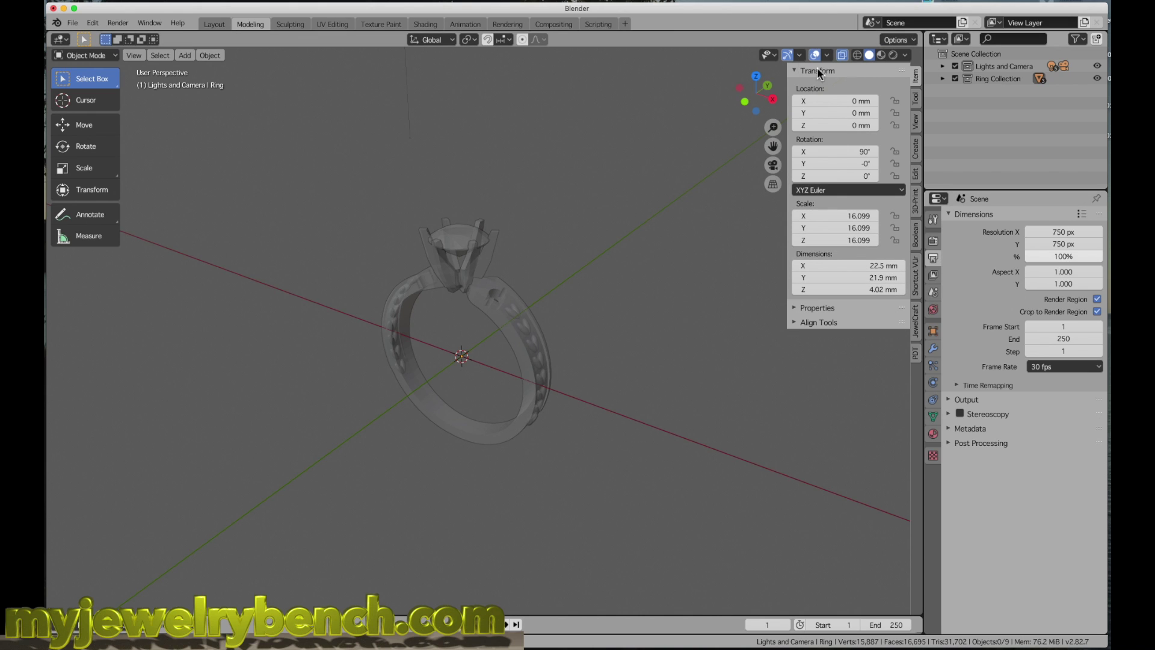
- Browse the add-on pages of the viewport sidebar and show the 3D-Print tools
left_click(924, 280)
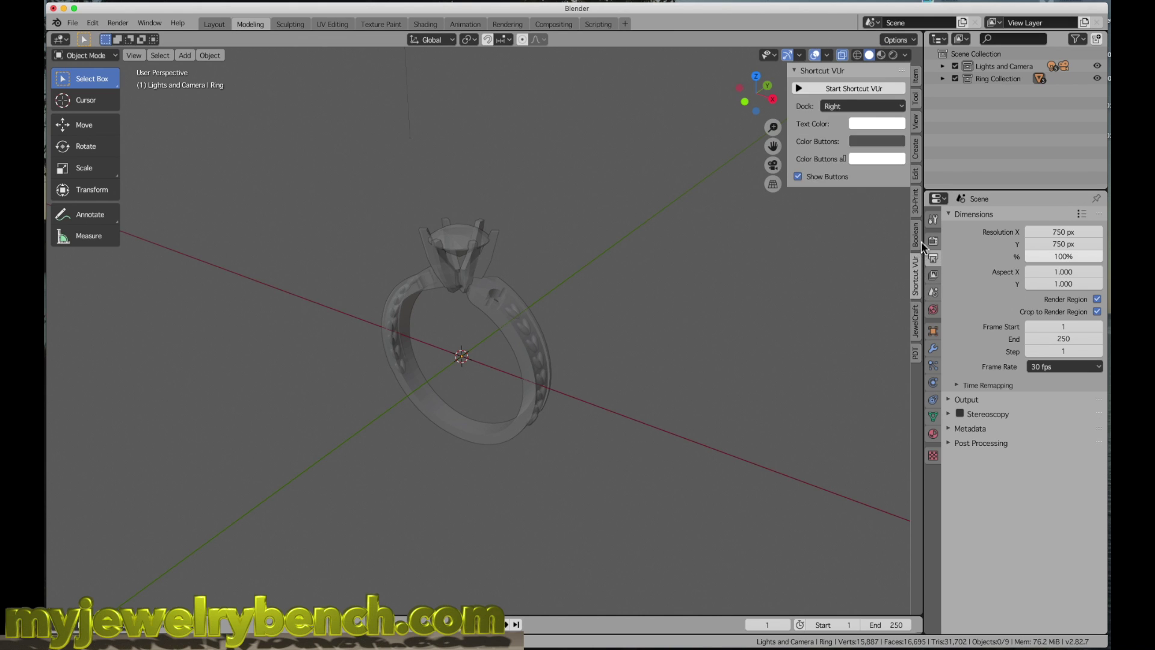
left_click(918, 224)
left_click(916, 214)
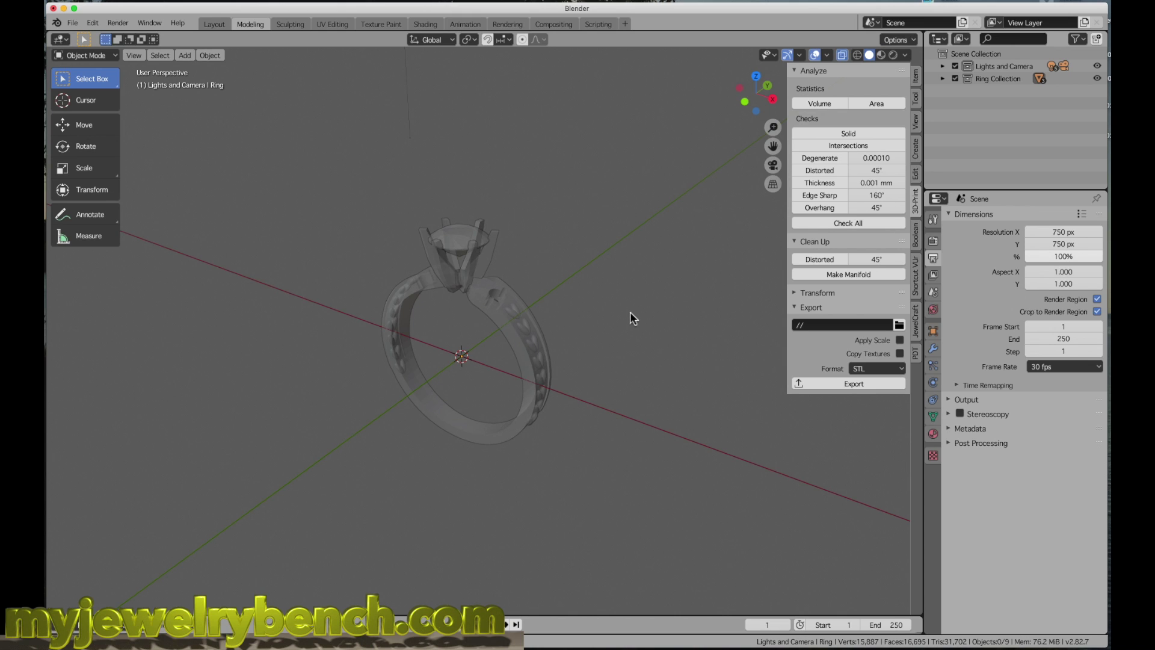
- Hide the viewport sidebar and bring it back, twice
key("n")
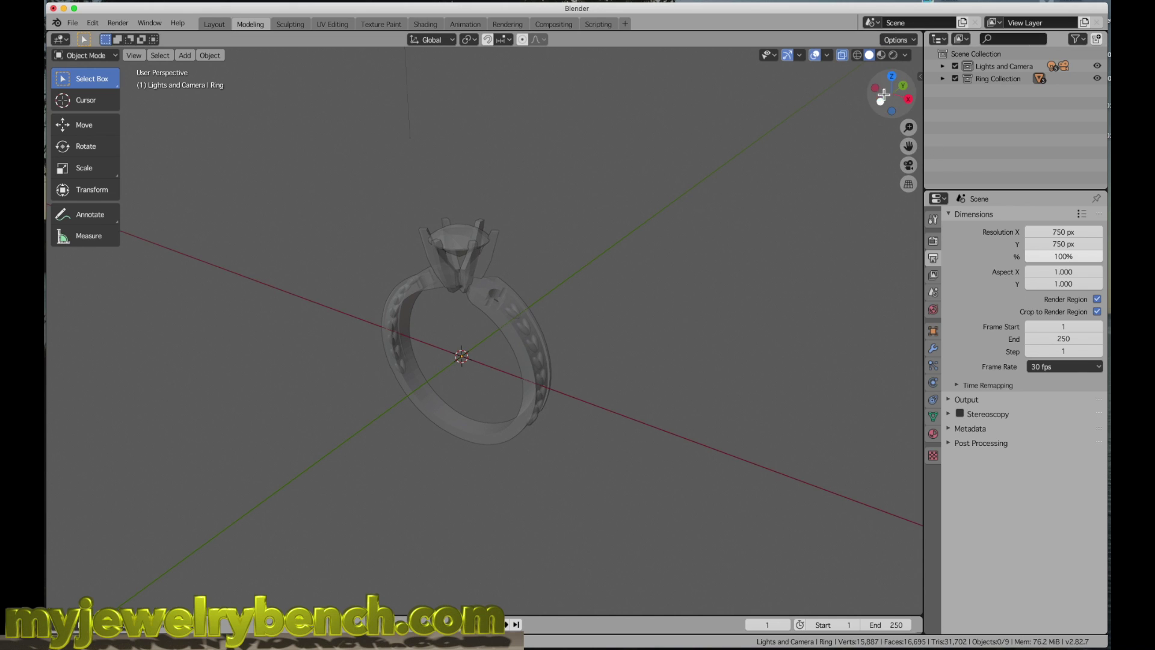
key("n")
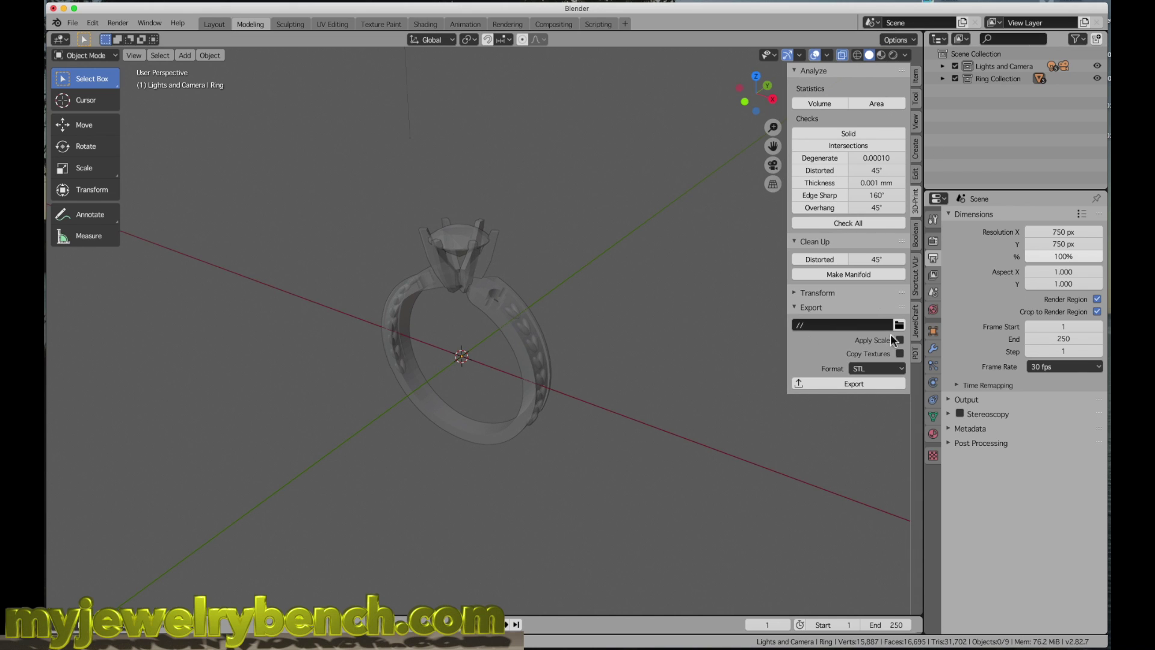
key("n")
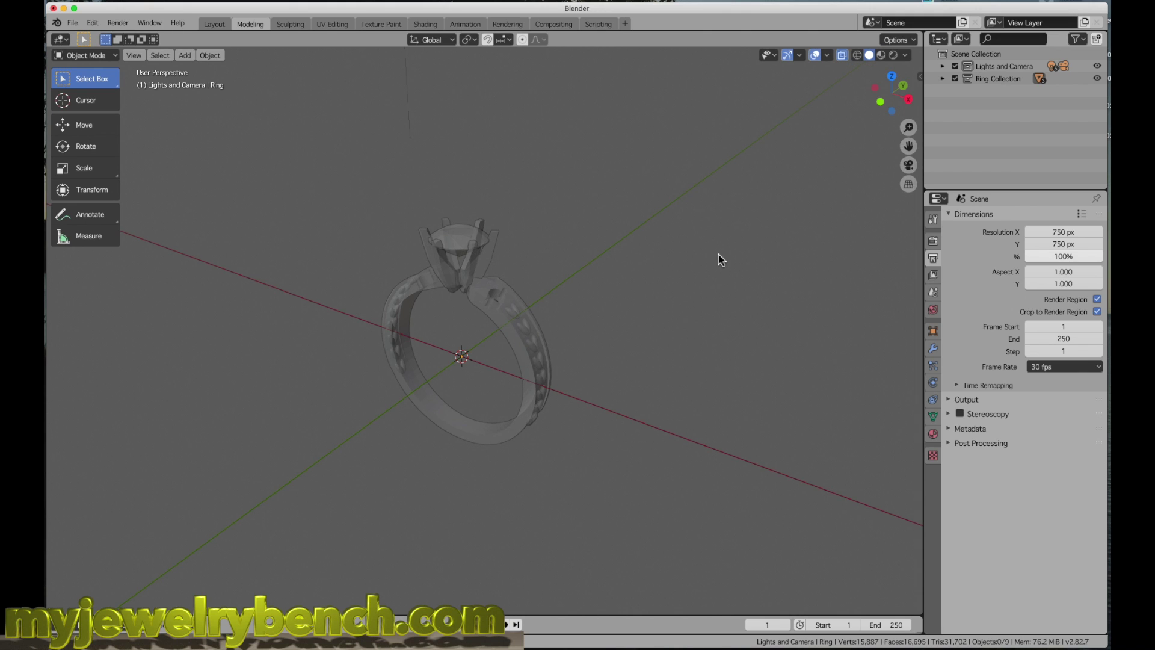
key("n")
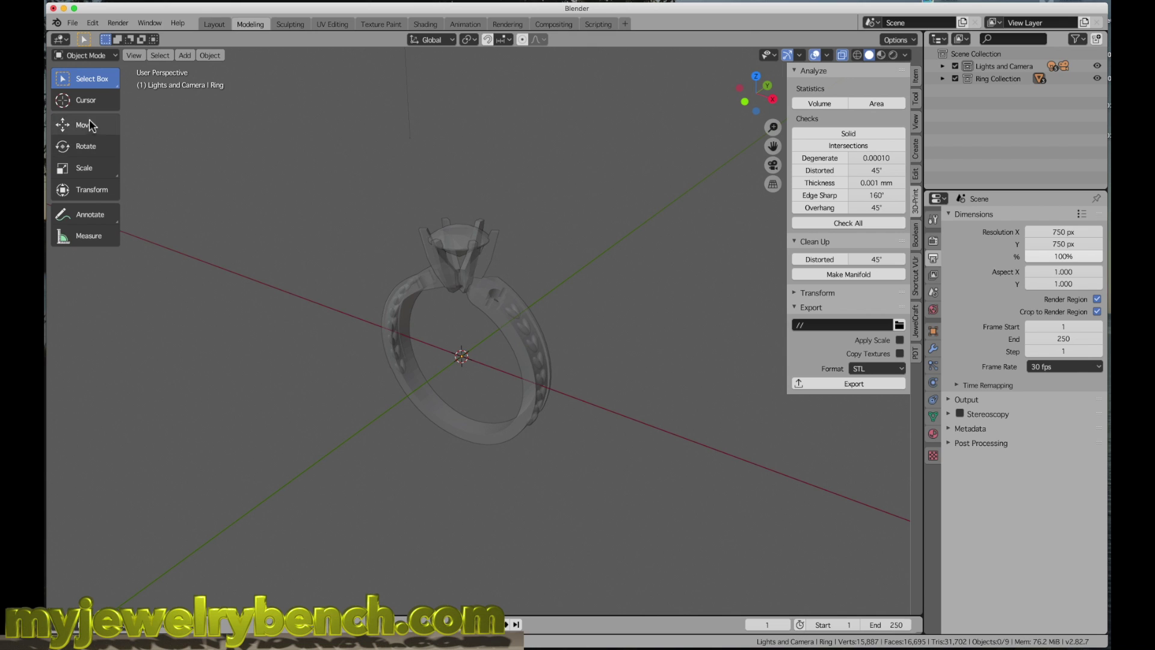
- Select the round diamond in the prong head and enter Edit Mode
left_click(442, 251)
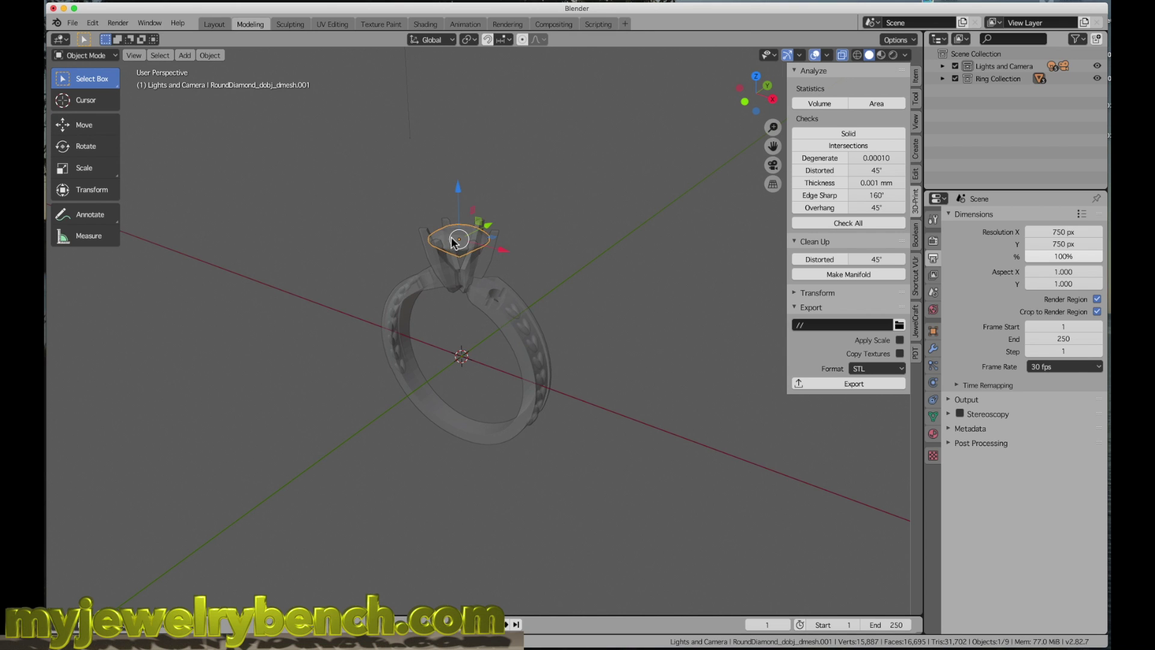
scroll(458, 246, "up", 5)
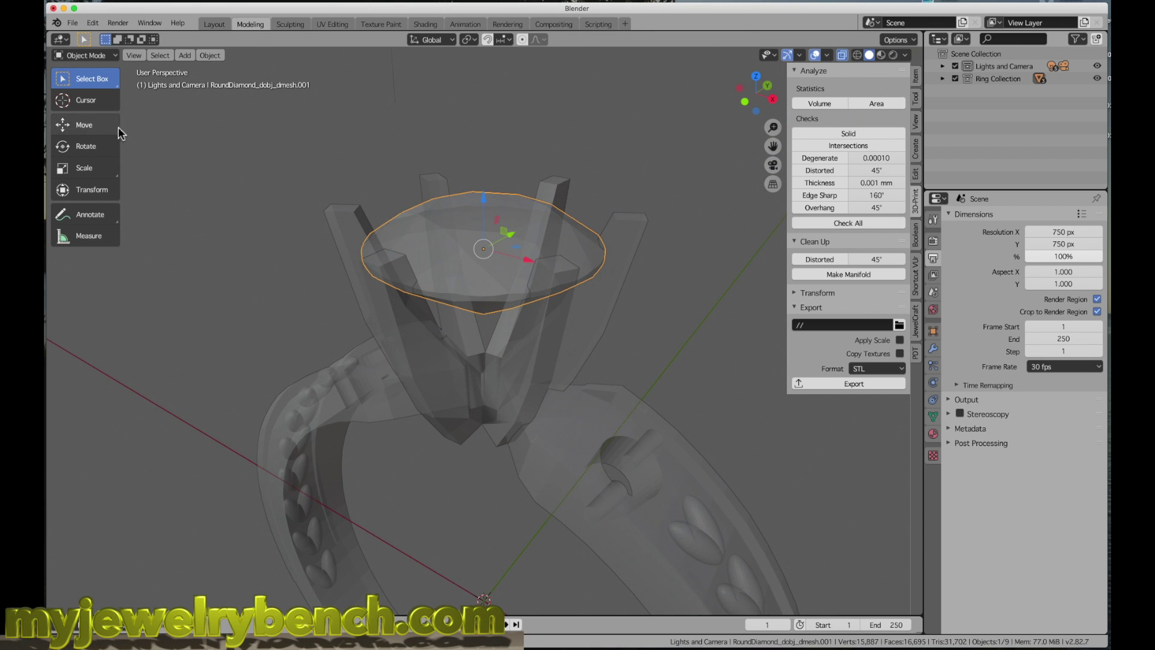
key("Tab")
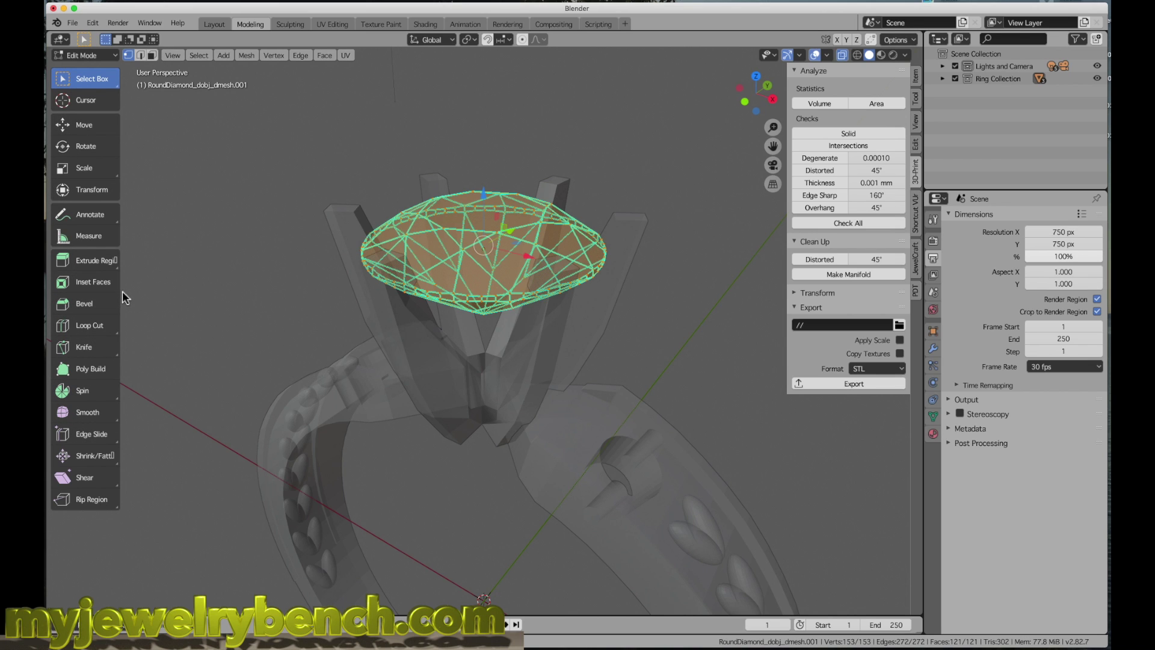
- Narrow the viewport toolbar to a single column of icons and toggle its visibility off and on
left_click_drag(128, 313, 83, 312)
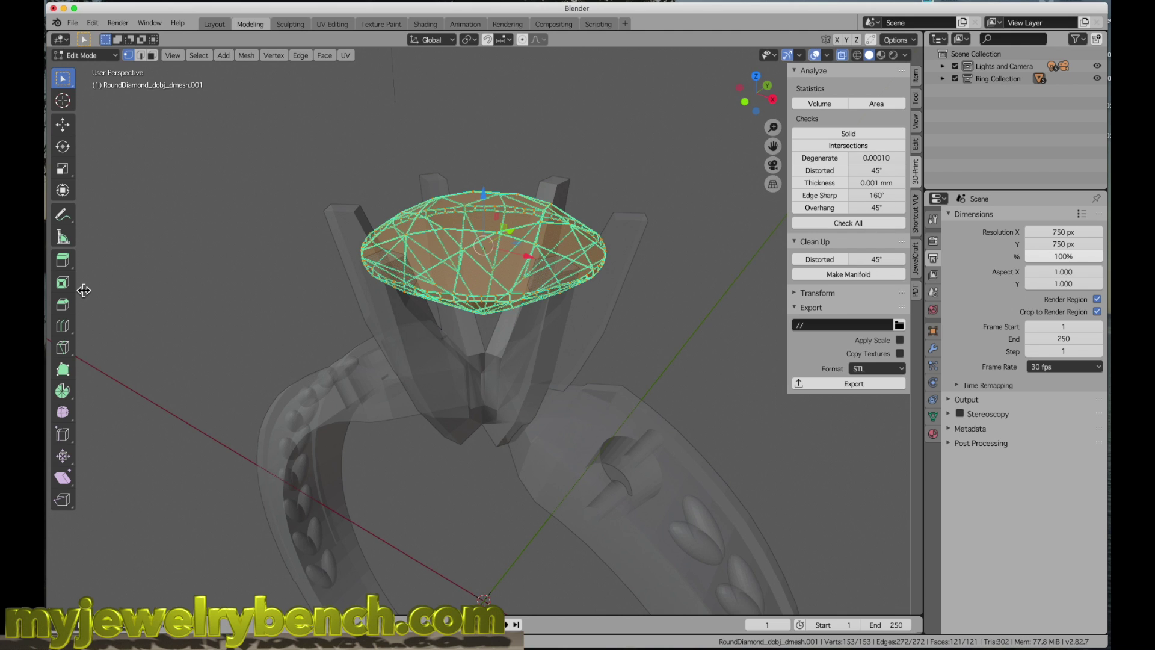
left_click_drag(84, 291, 121, 290)
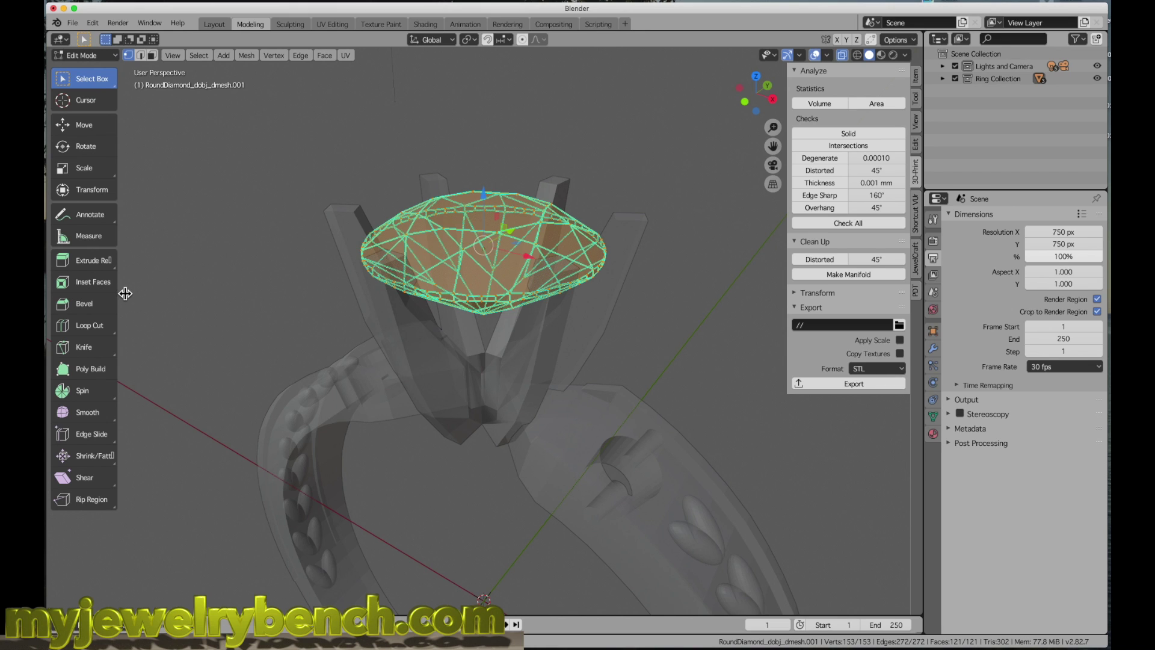
left_click_drag(125, 293, 82, 287)
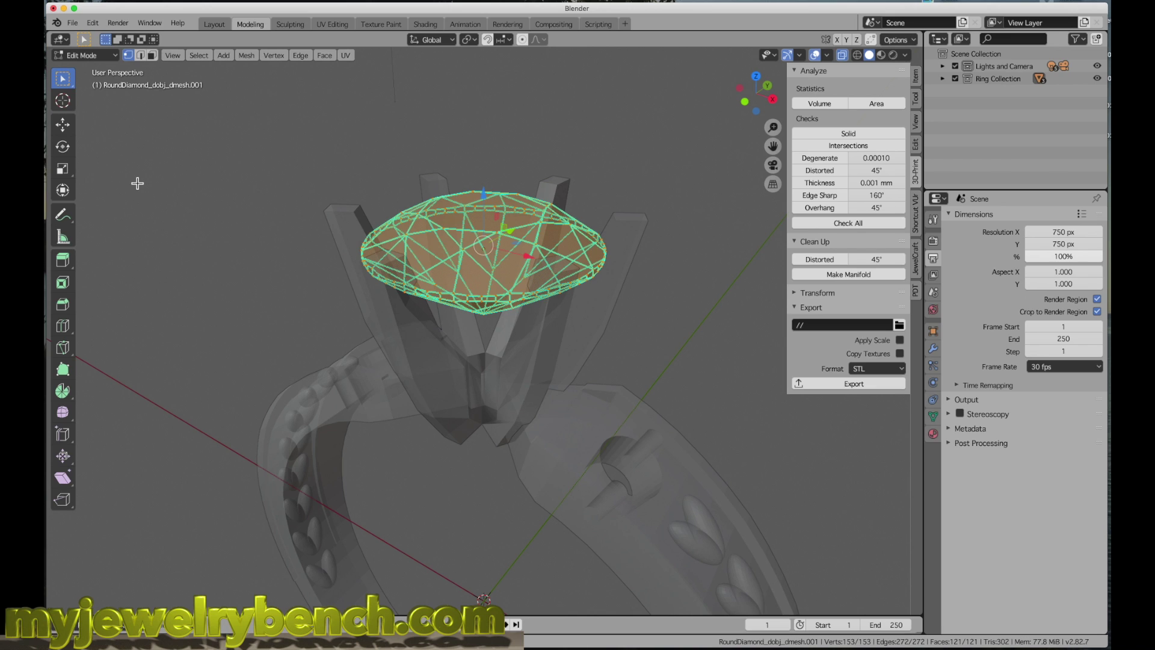
key("t")
key("t")
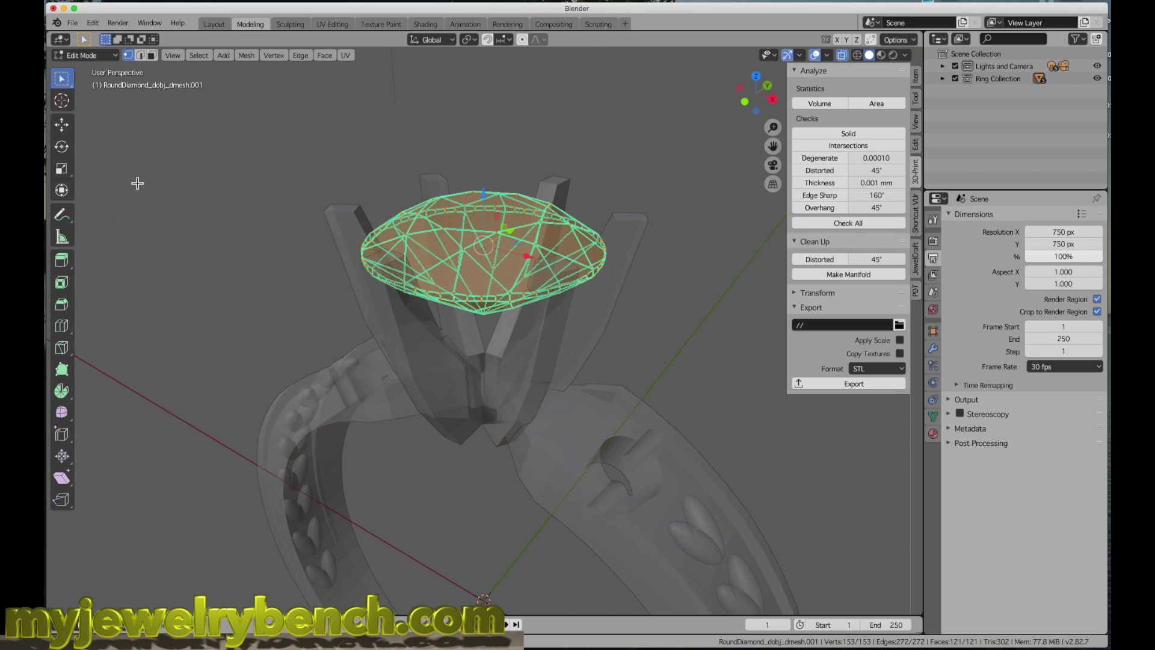
- Select a single vertex at the diamond's upper edge and return to Object Mode with the whole ring in view
left_click(398, 188)
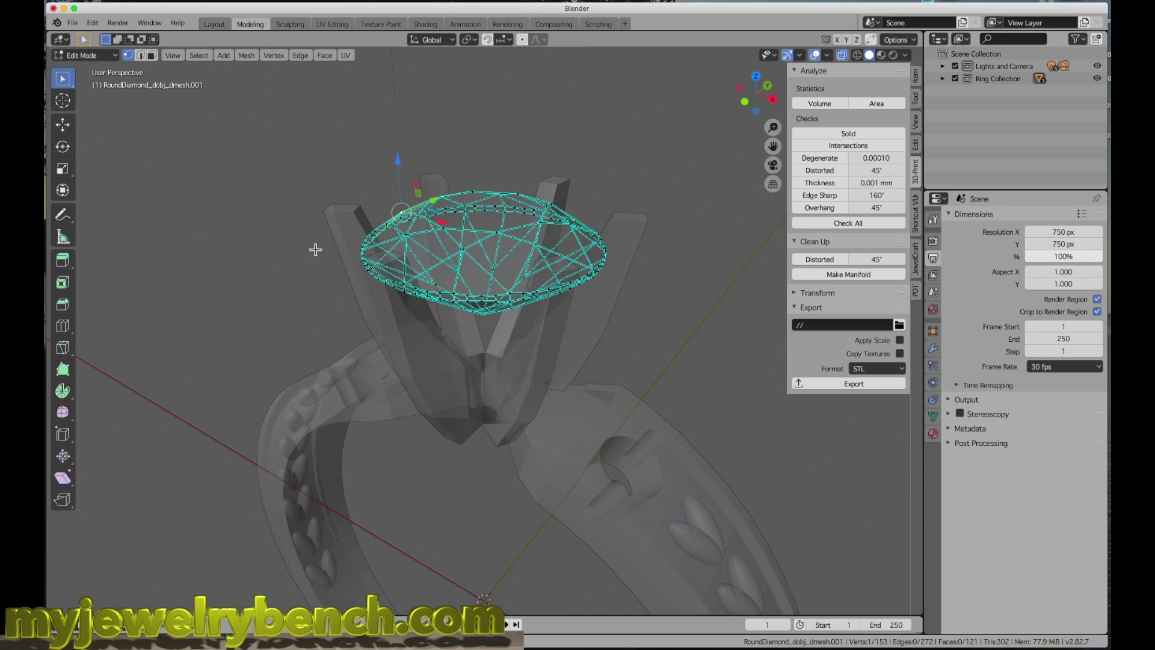
key("Tab")
scroll(292, 220, "down", 6)
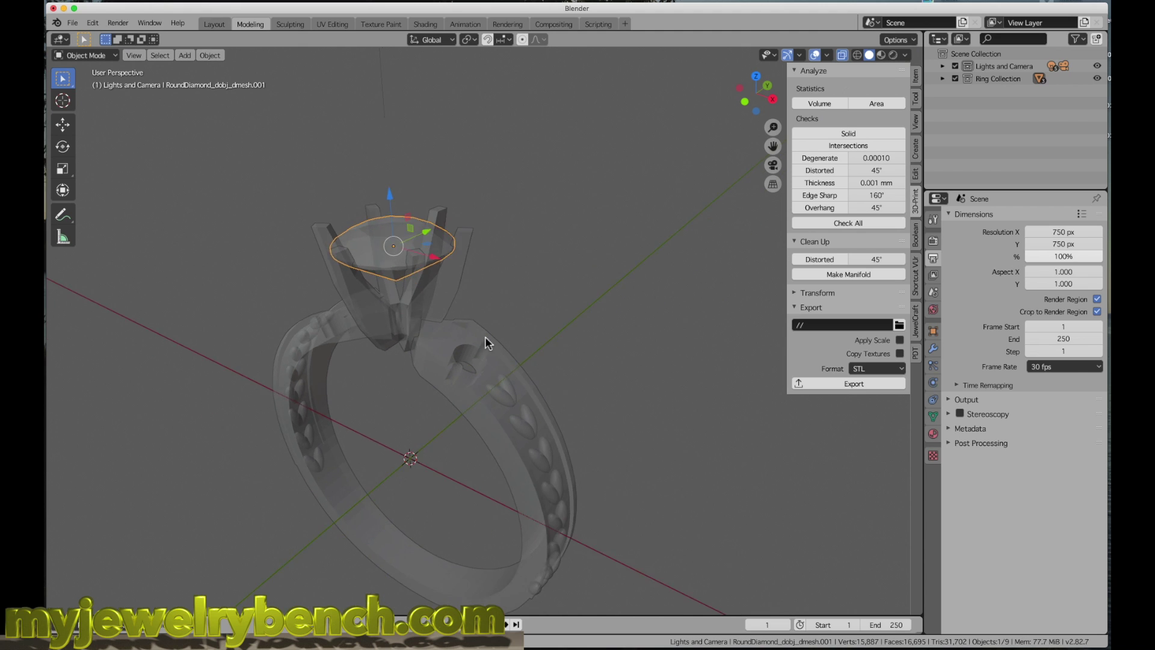
scroll(443, 254, "down", 3)
scroll(442, 341, "up", 1)
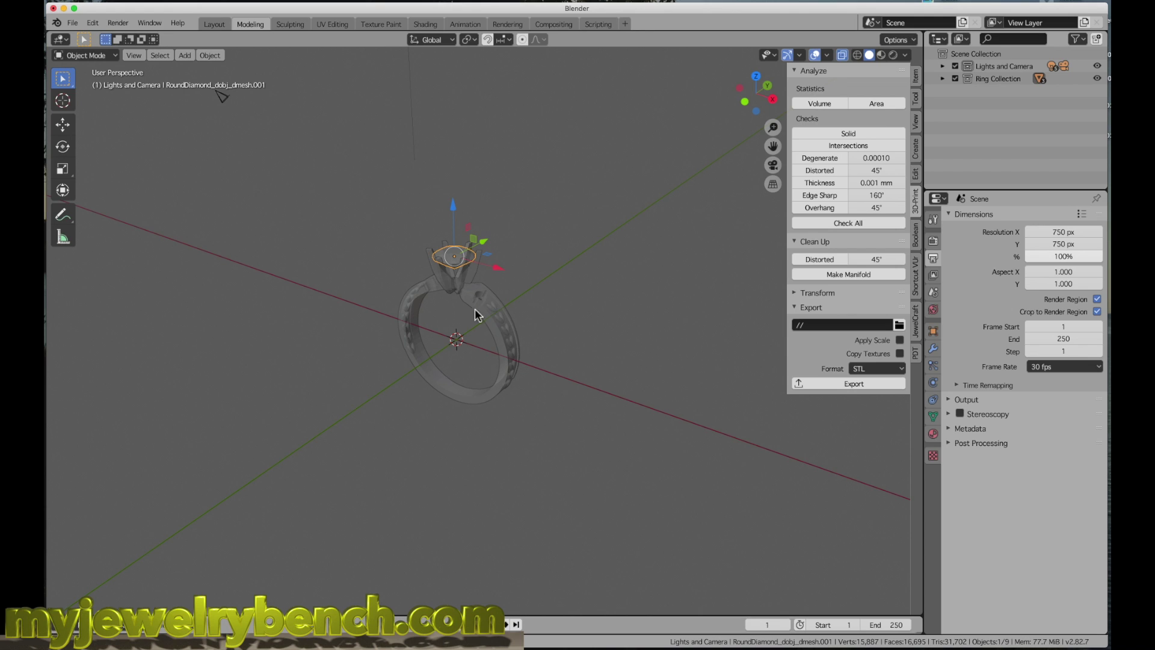
- Select the ring band and expand the Lights and Camera collection in the outliner
left_click(445, 283)
left_click(446, 361)
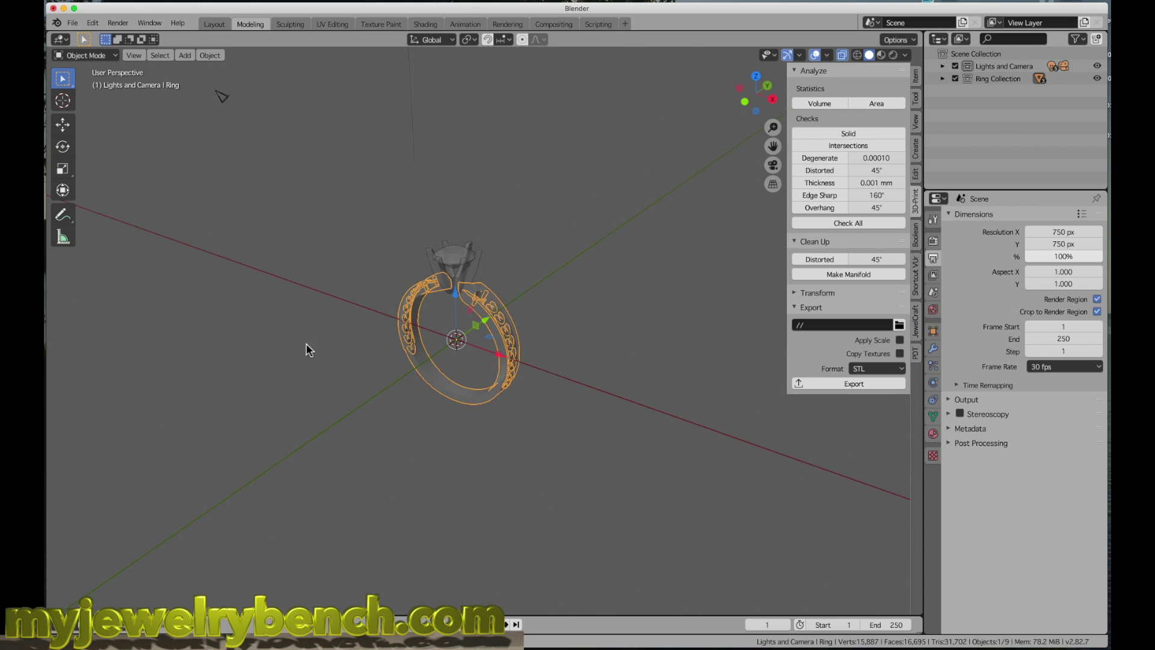
left_click(943, 66)
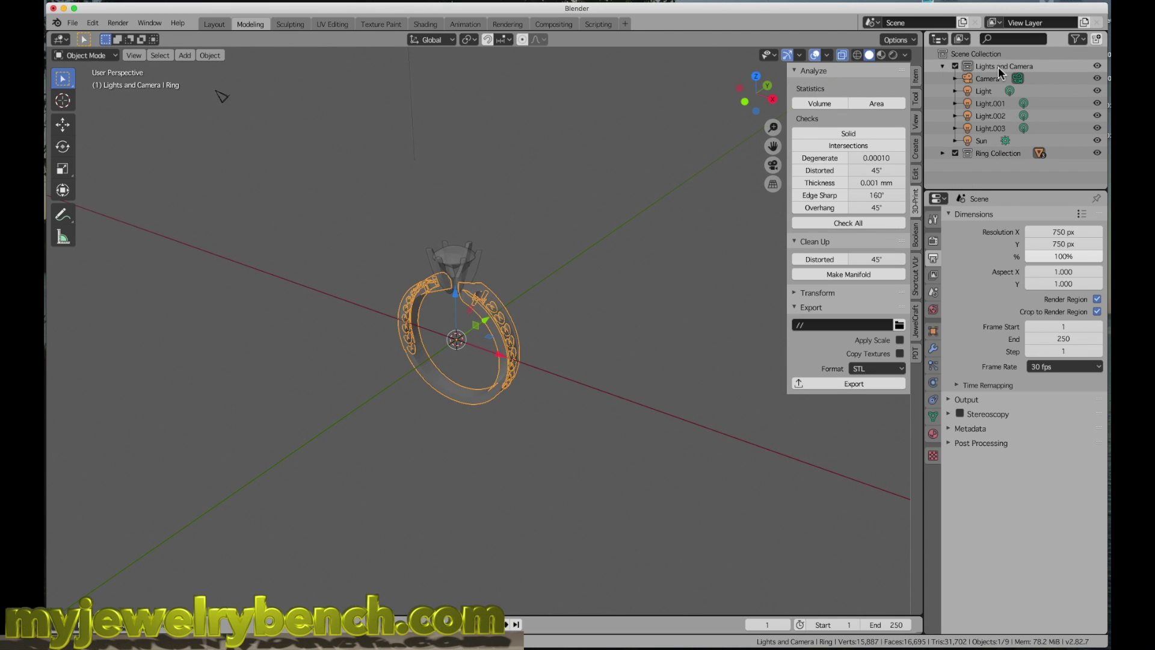
- Collapse the Lights and Camera collection, expand the Ring Collection, and select its 6phead, Ring and RoundDiamond objects one after another
left_click(942, 66)
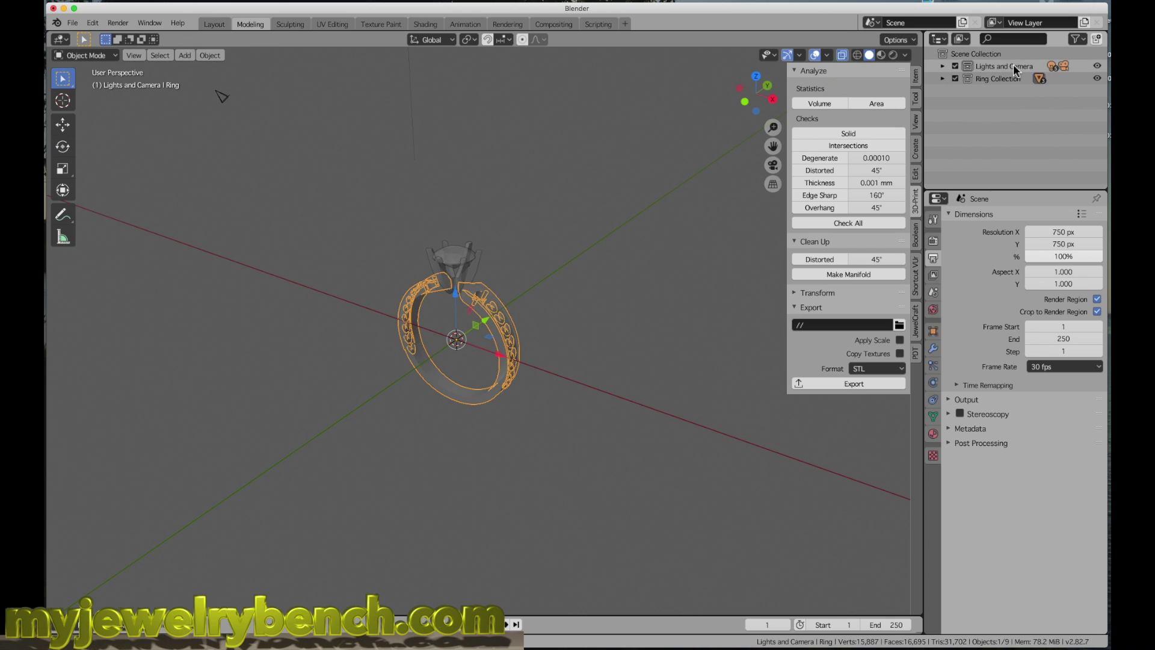
left_click(943, 78)
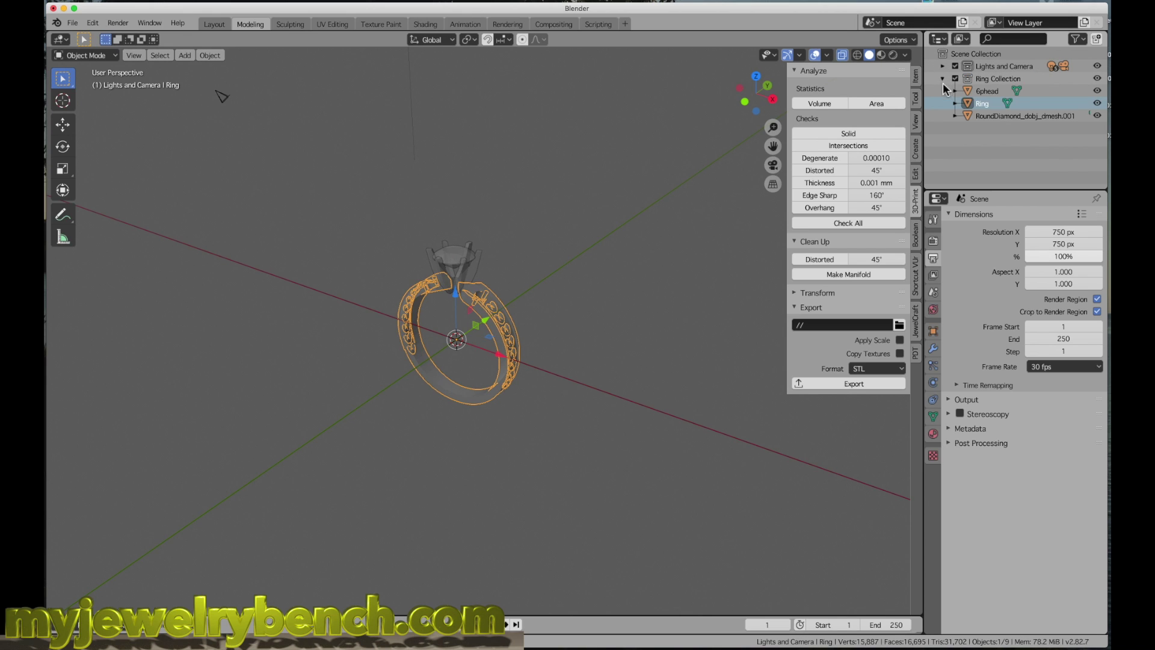
left_click(980, 90)
scroll(417, 280, "up", 3)
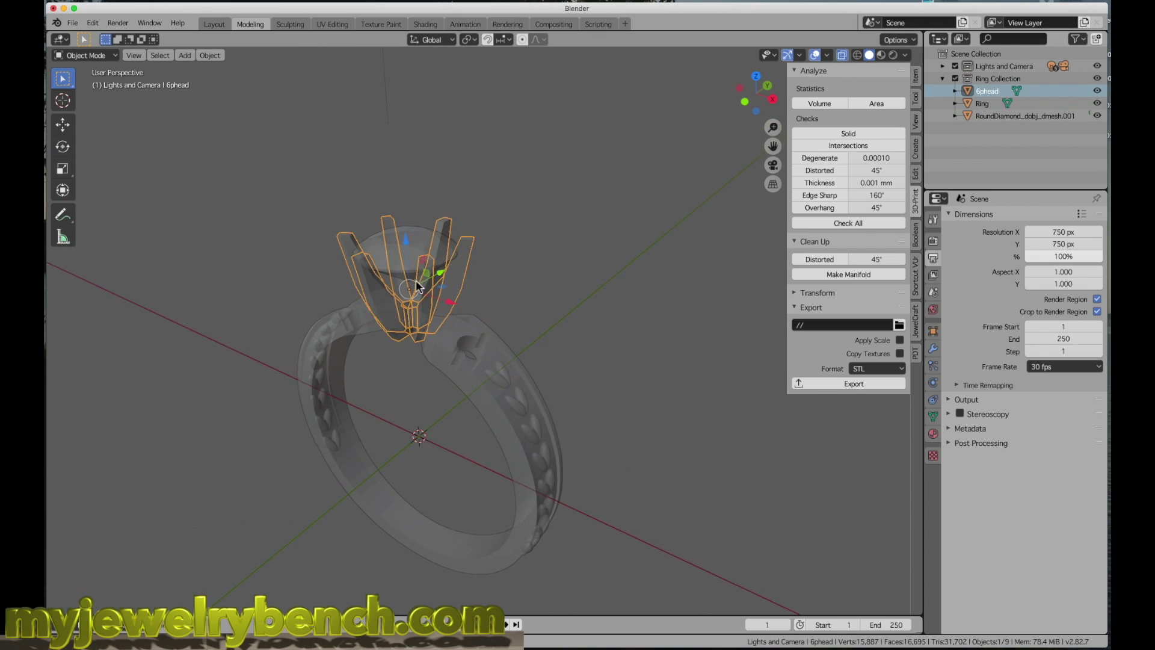
left_click(982, 104)
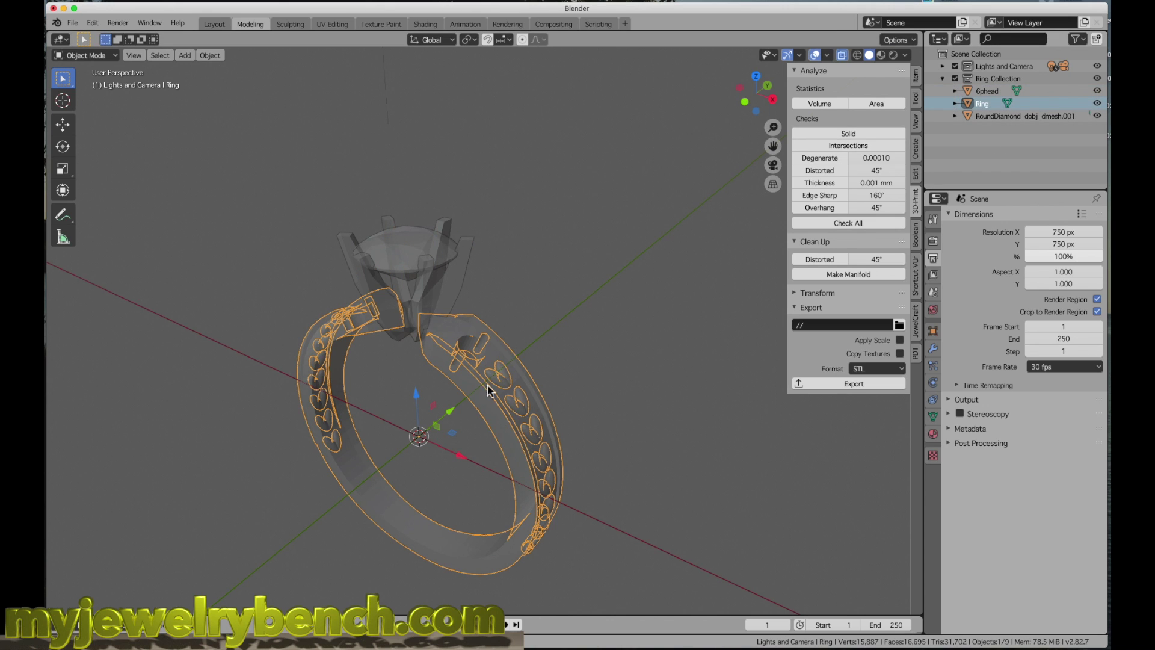
left_click(1011, 116)
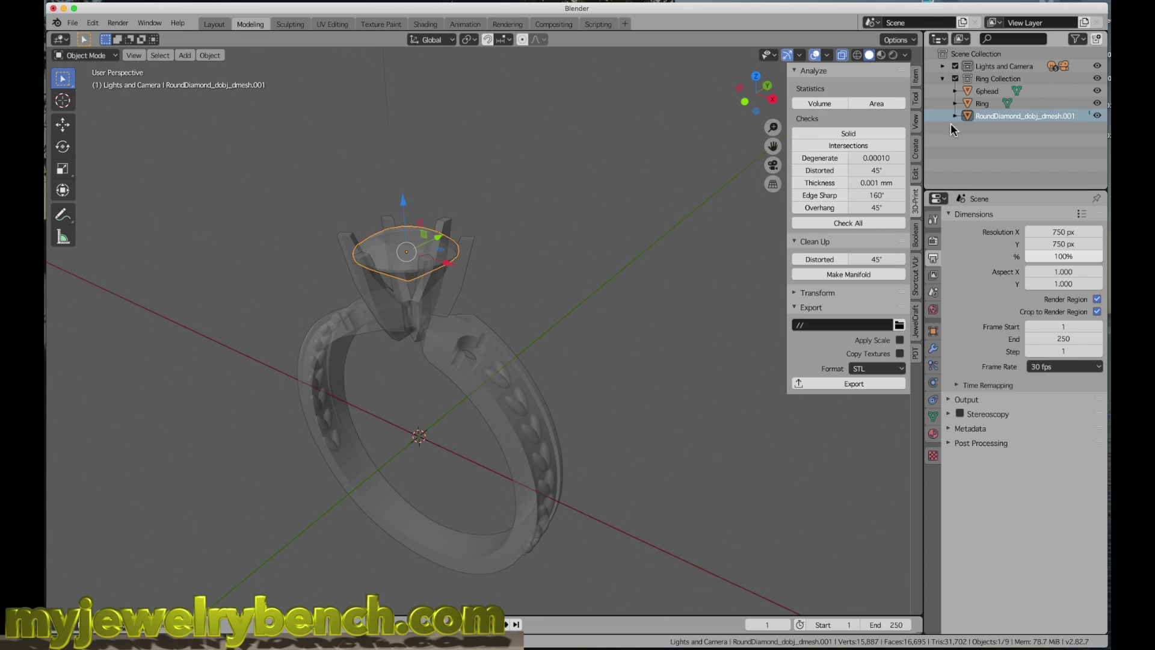
- Collapse the Ring Collection and box-select the band, prong head and diamond together in the viewport
left_click(943, 79)
left_click(968, 146)
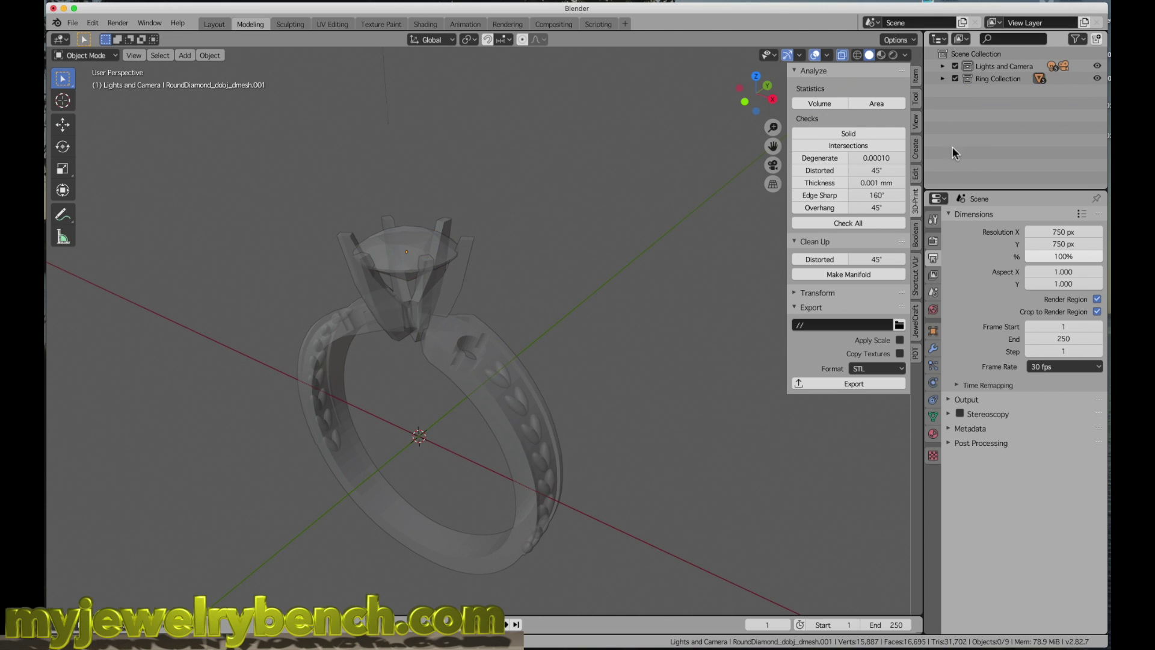
left_click_drag(228, 199, 634, 603)
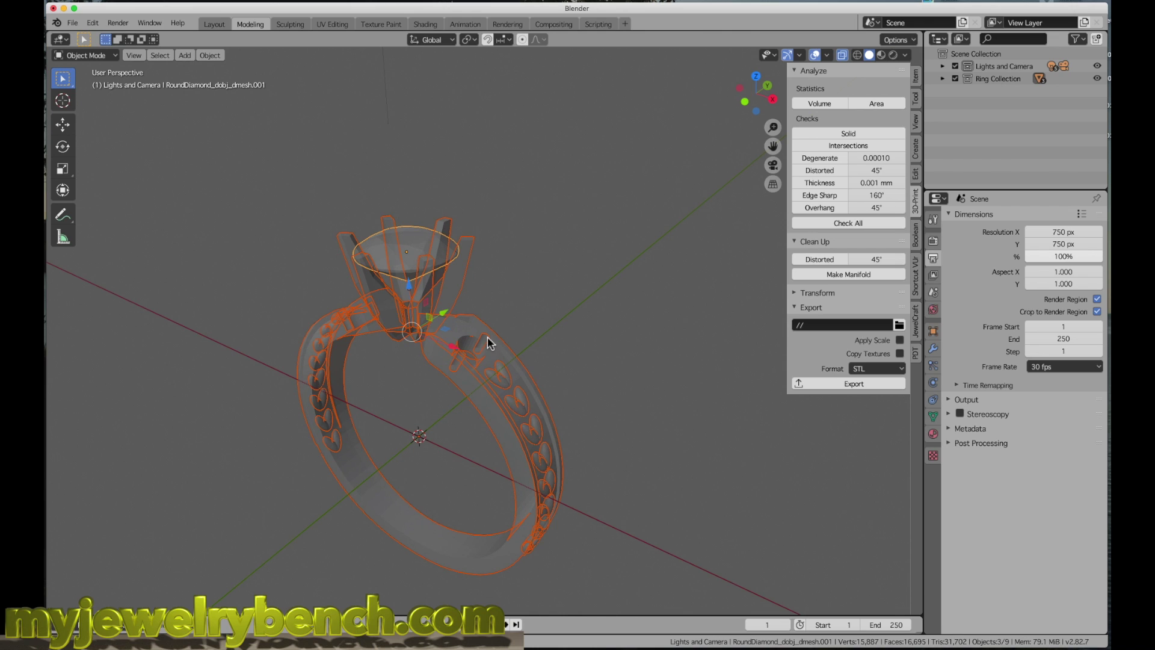
- Delete the Ring Collection while keeping its objects directly under the Scene Collection
left_click(993, 79)
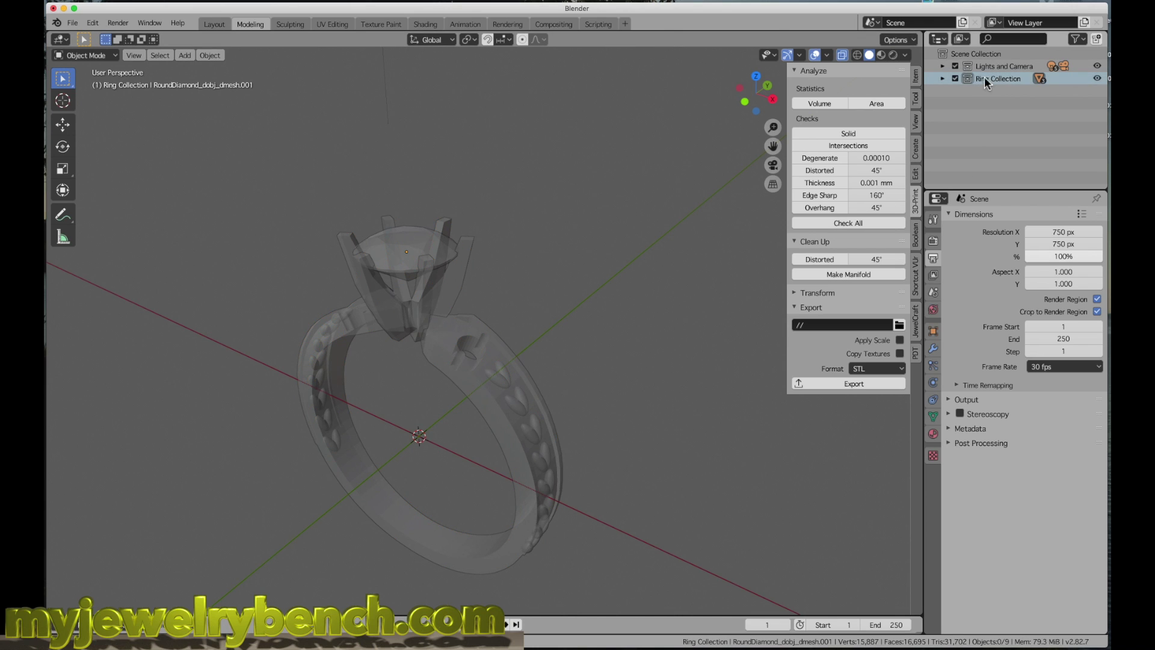
right_click(1001, 80)
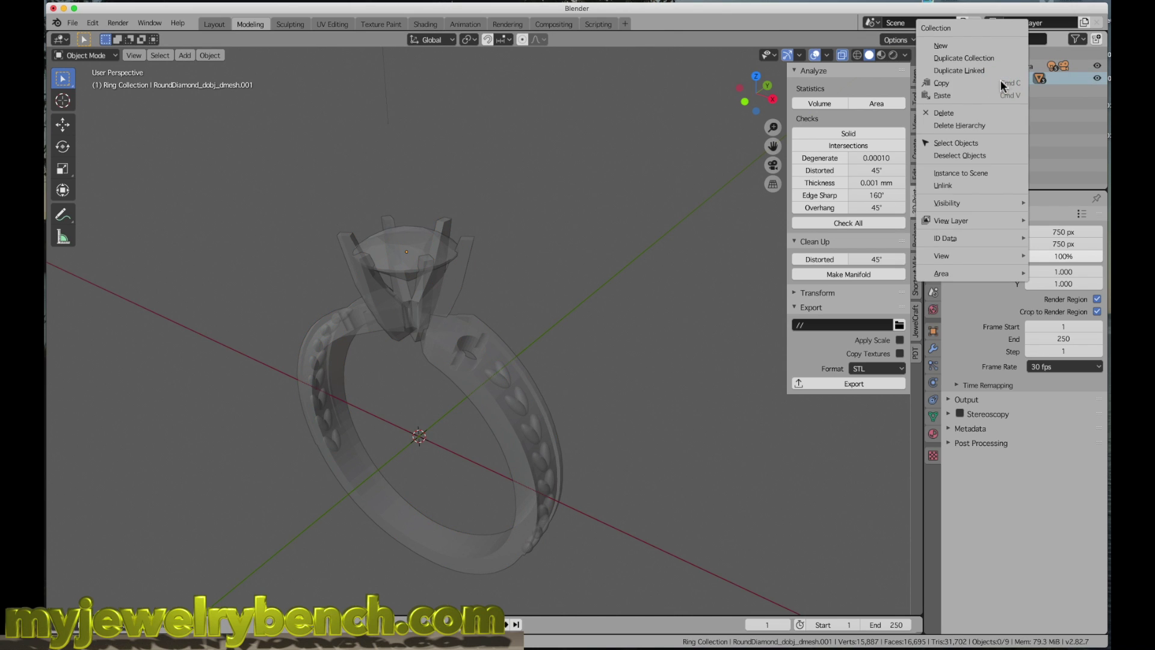
left_click(948, 114)
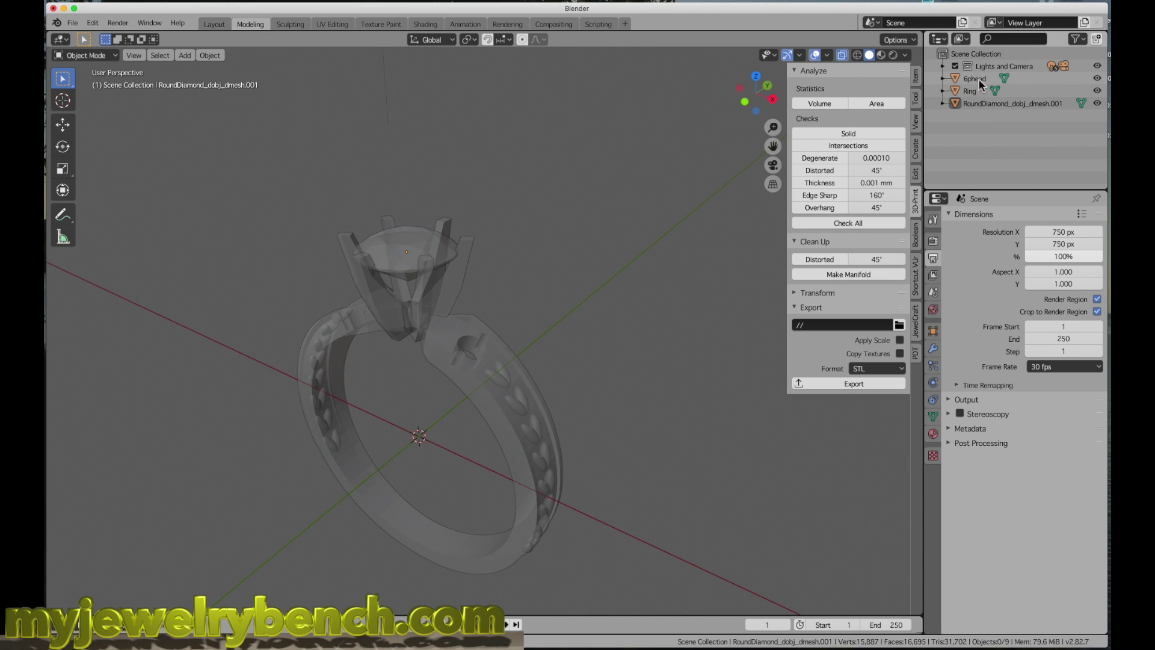
- Delete the 6phead, Ring and RoundDiamond objects together from the outliner and undo the deletion
left_click_drag(987, 122, 954, 81)
right_click(969, 90)
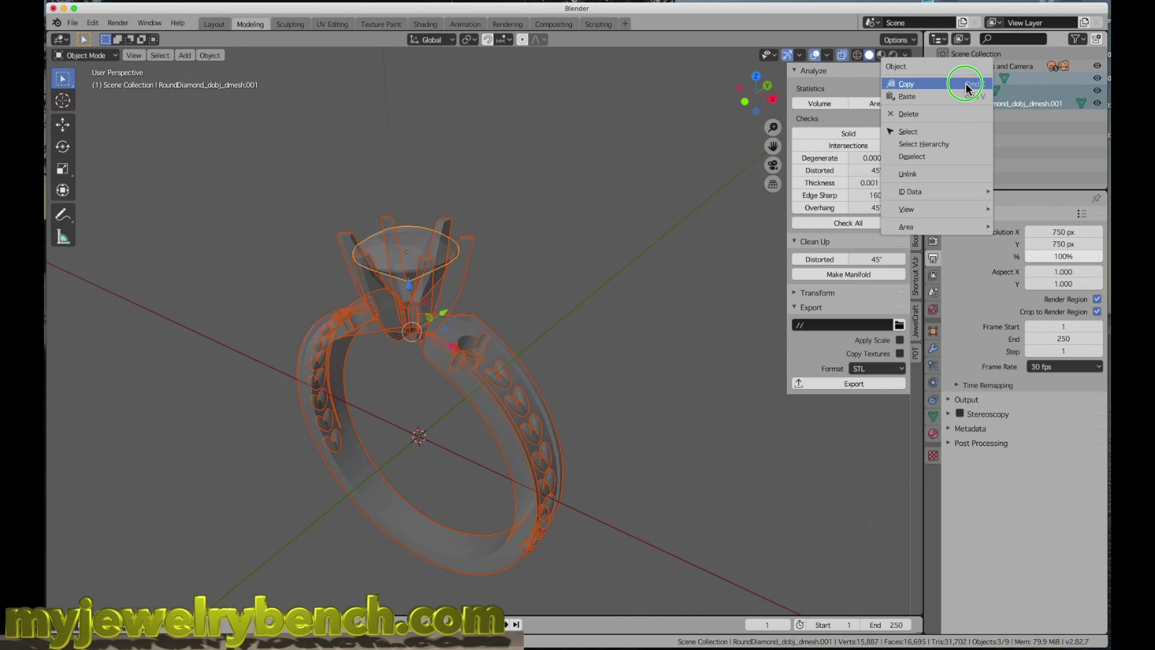
left_click(908, 114)
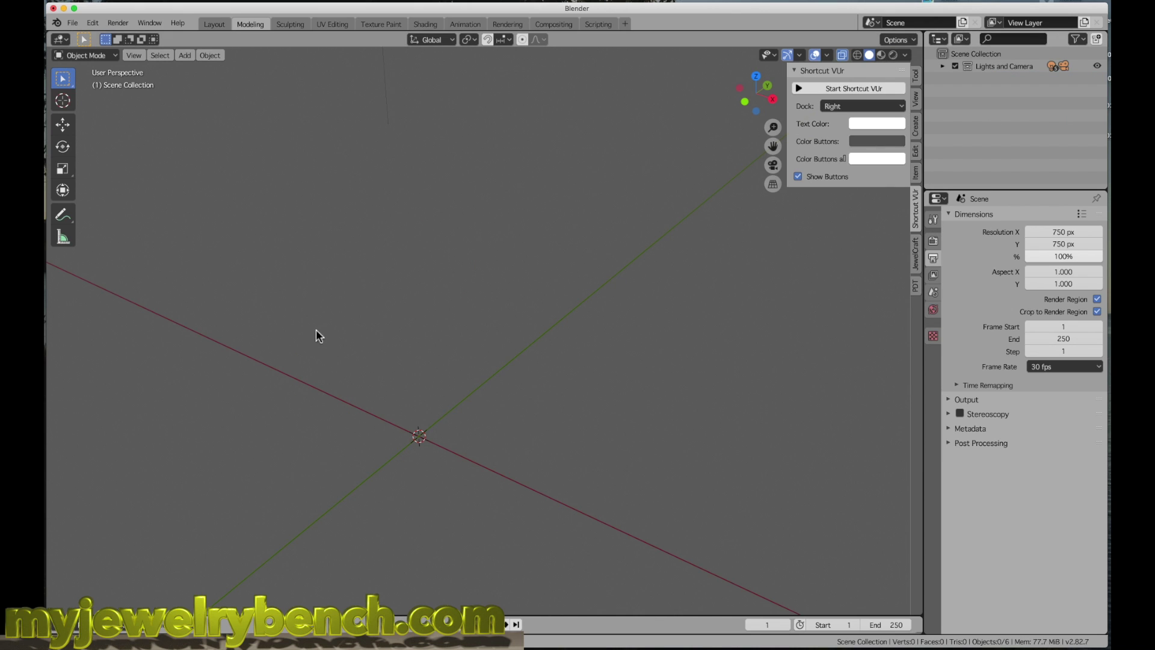
middle_click_drag(316, 330, 551, 433)
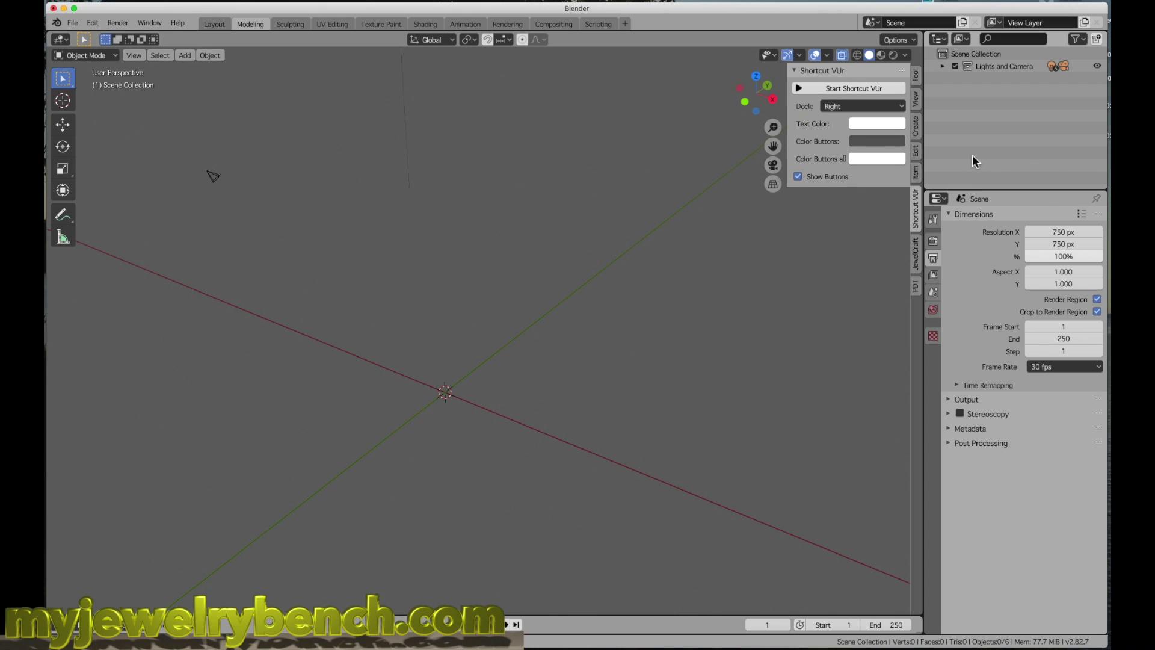
key("ctrl+z")
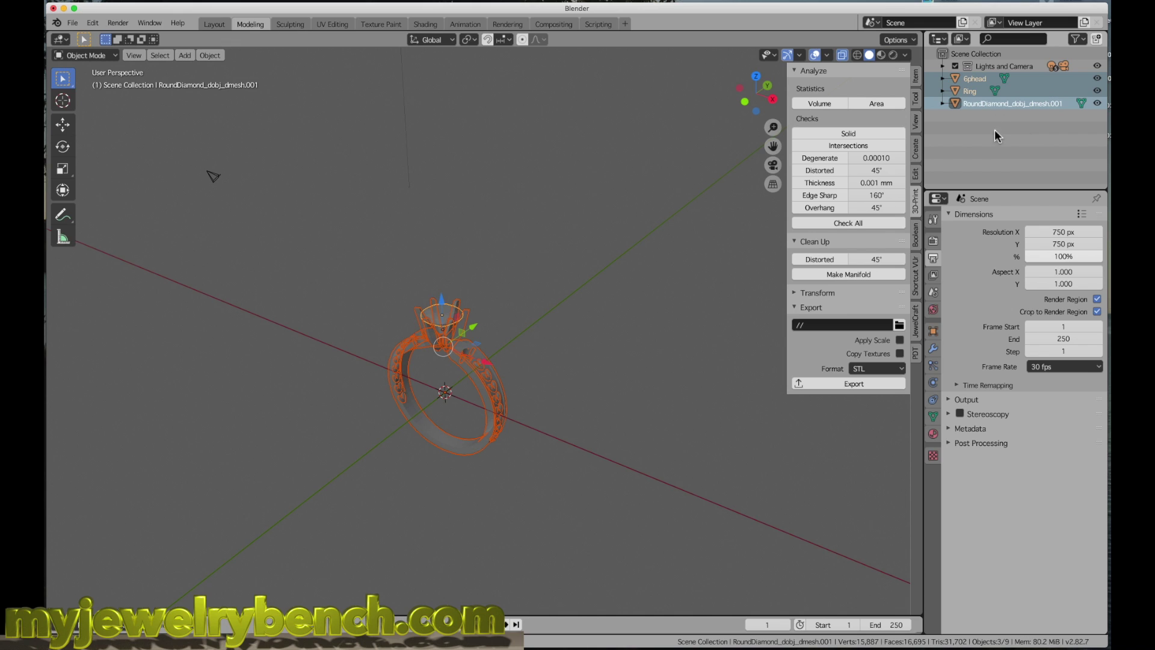
- Add a cube mesh at the 3D cursor and scale it down to a box around the ring
left_click(446, 400)
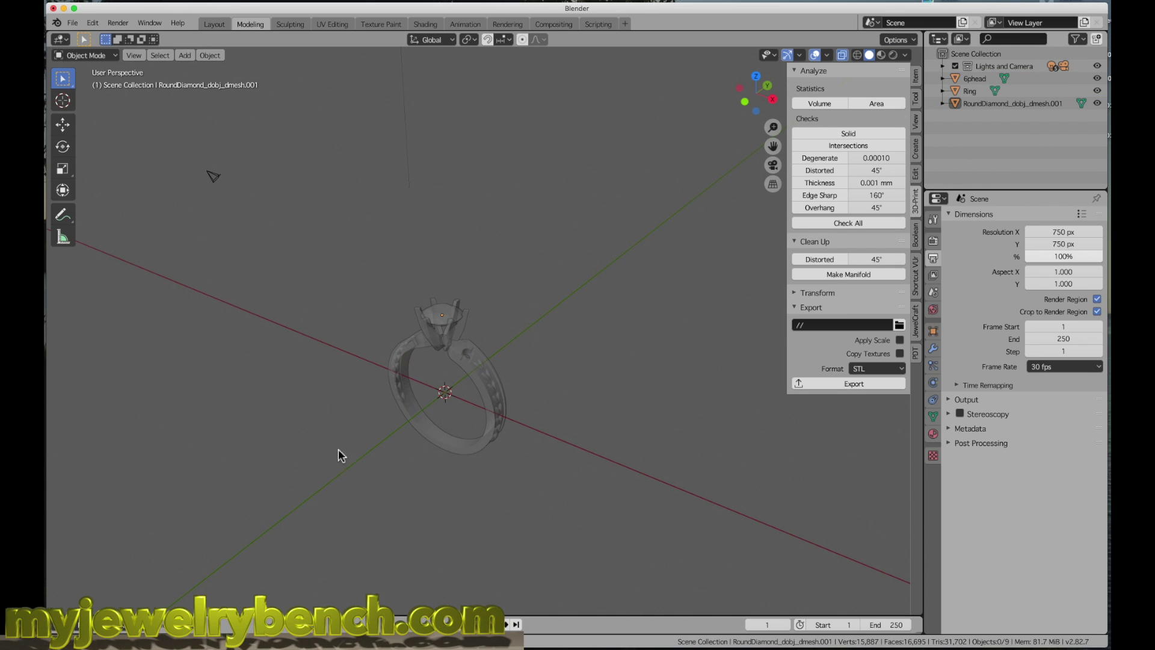
key("shift+a")
mouse_move(323, 398)
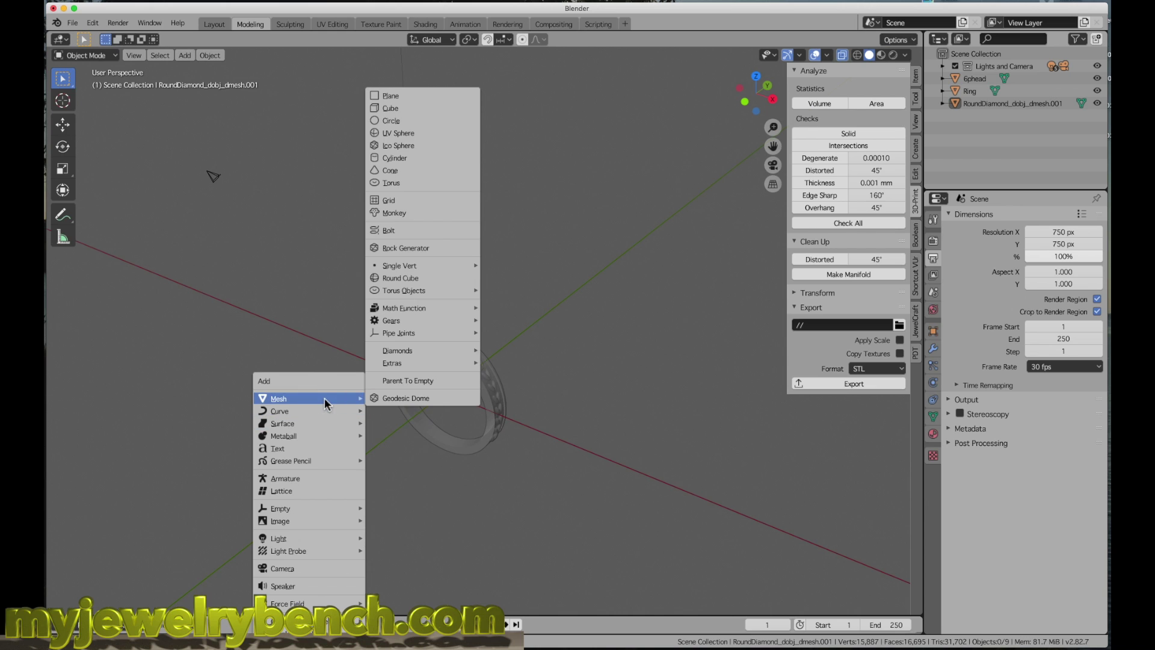
left_click(416, 107)
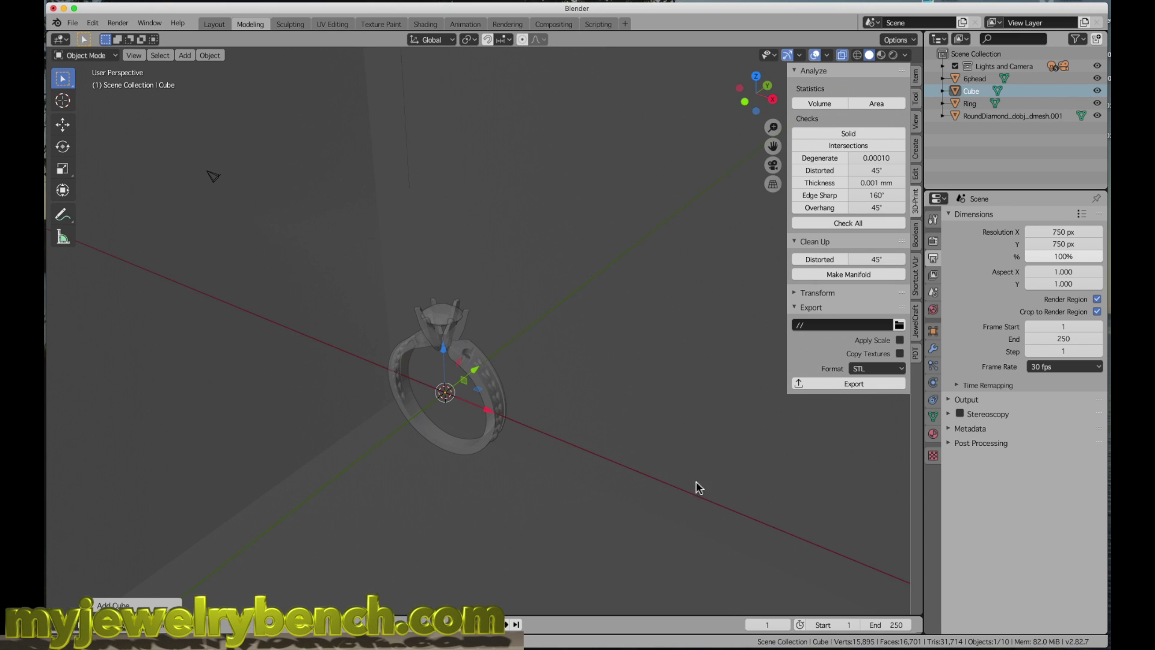
key("s")
left_click(528, 445)
key("s")
left_click(465, 413)
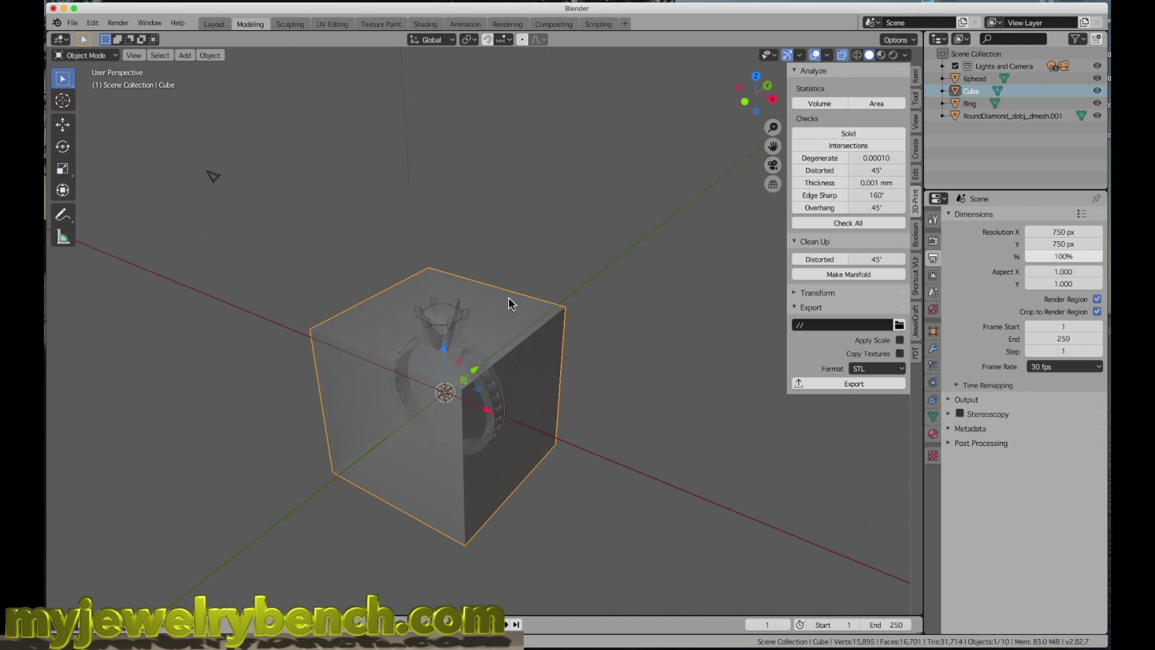
- Select the cube and add a Subdivision Surface modifier to it
left_click(633, 322)
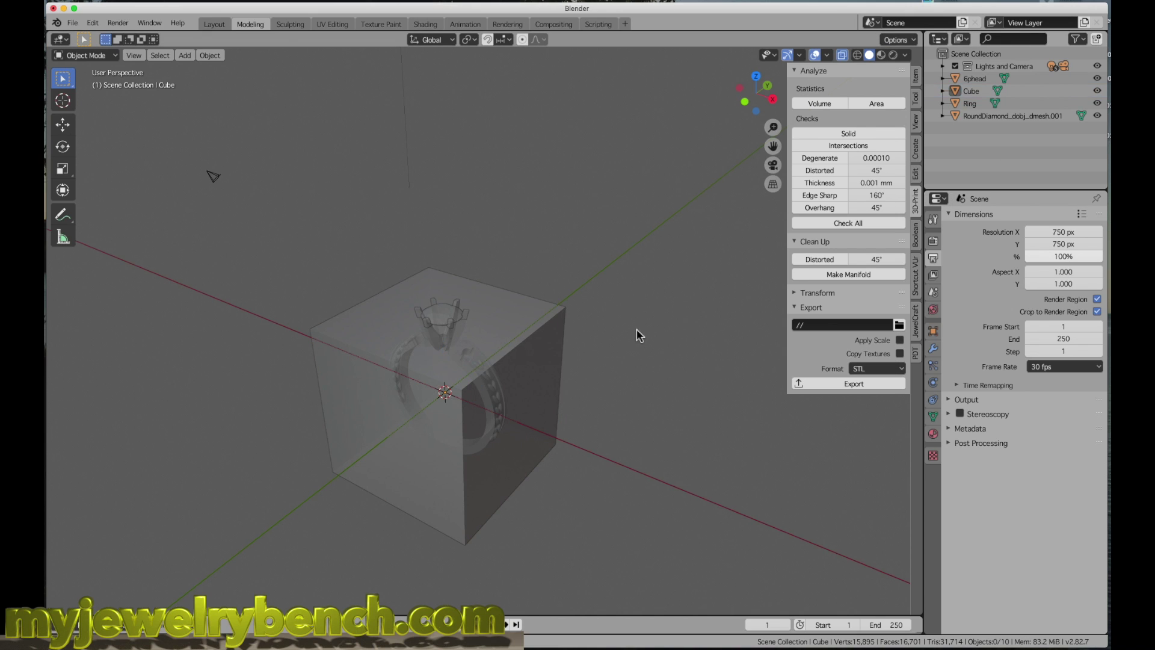
left_click(536, 309)
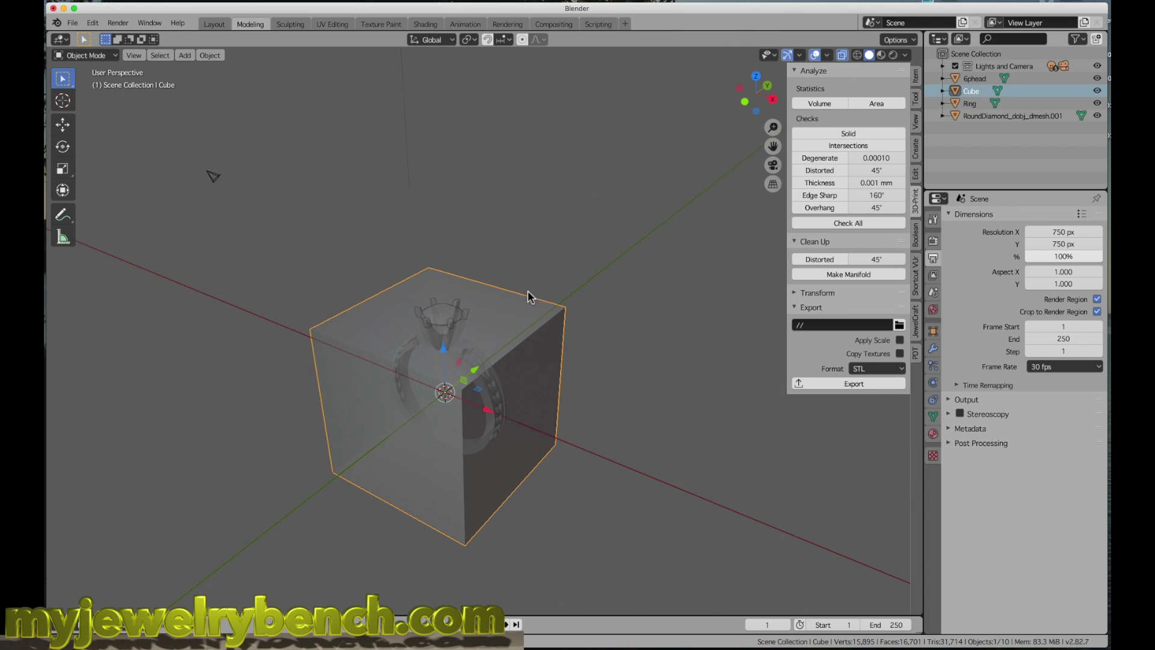
left_click(934, 350)
left_click(975, 218)
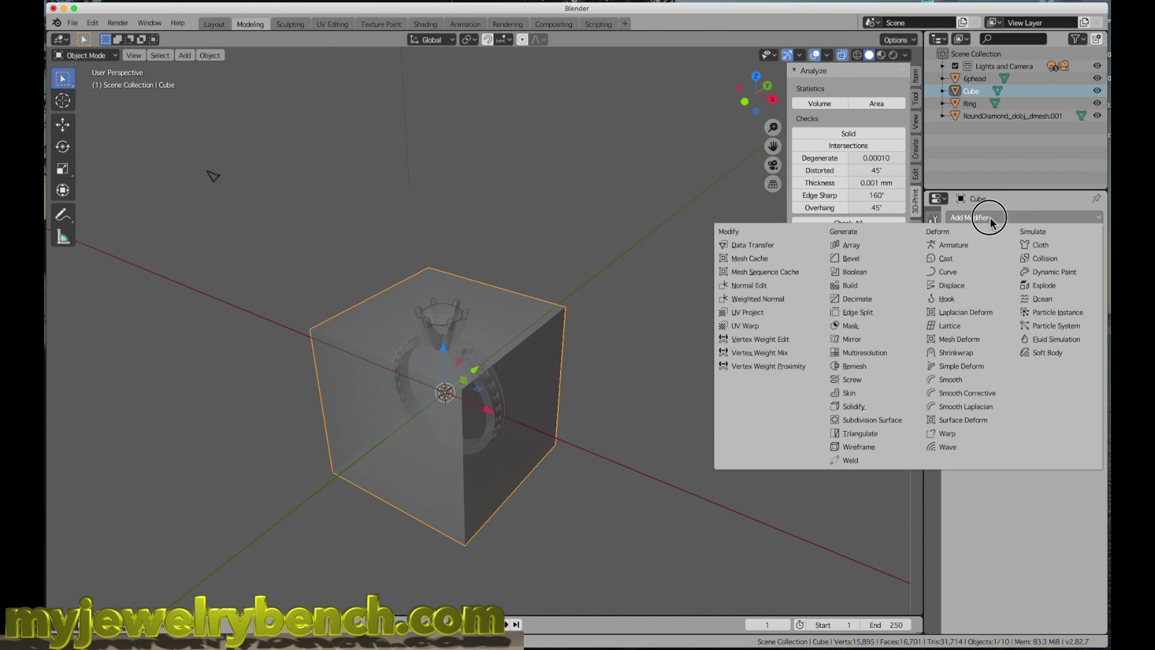
left_click(884, 426)
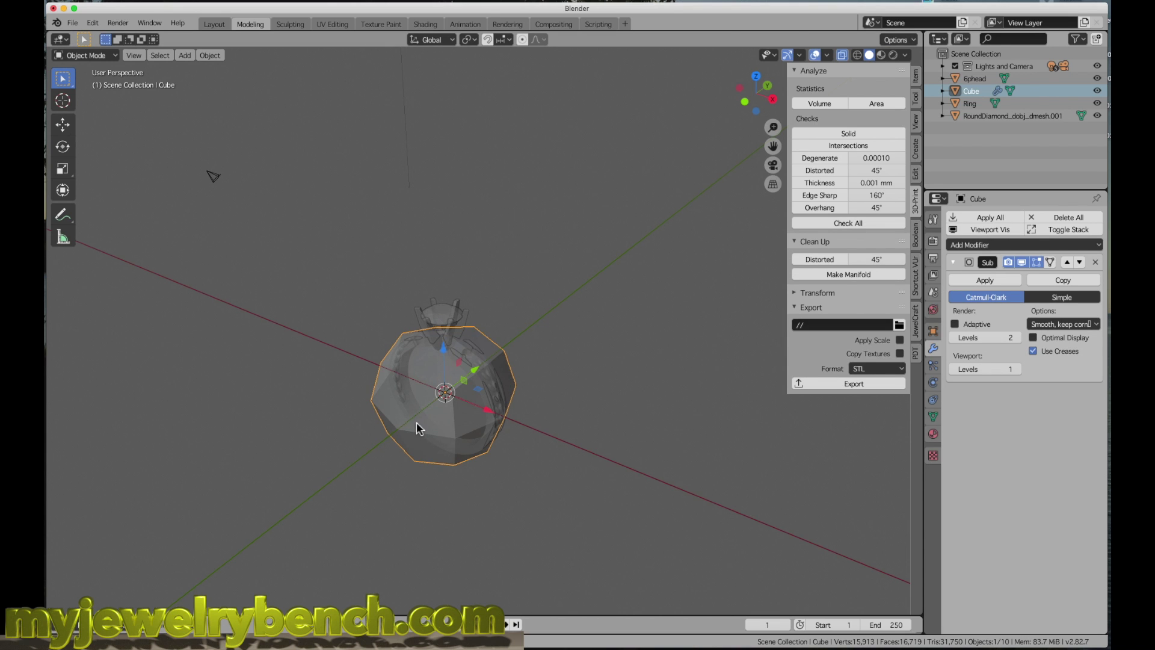
- Raise the Subdivision Surface modifier's viewport levels to 5
scroll(417, 421, "up", 3)
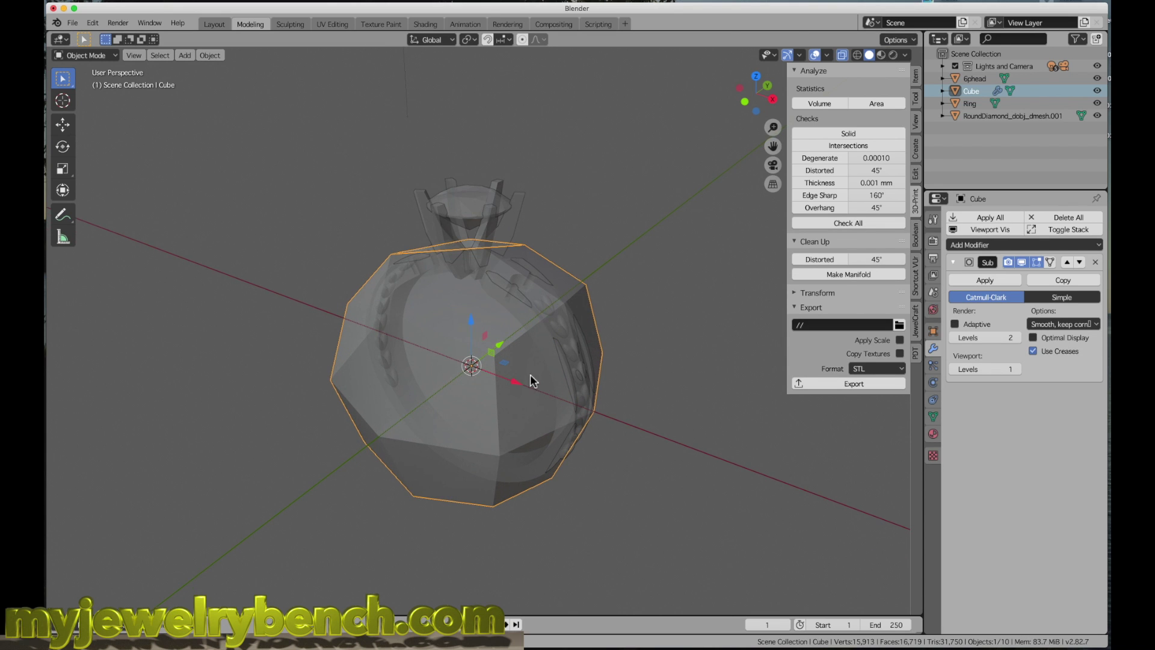
middle_click_drag(530, 380, 607, 361)
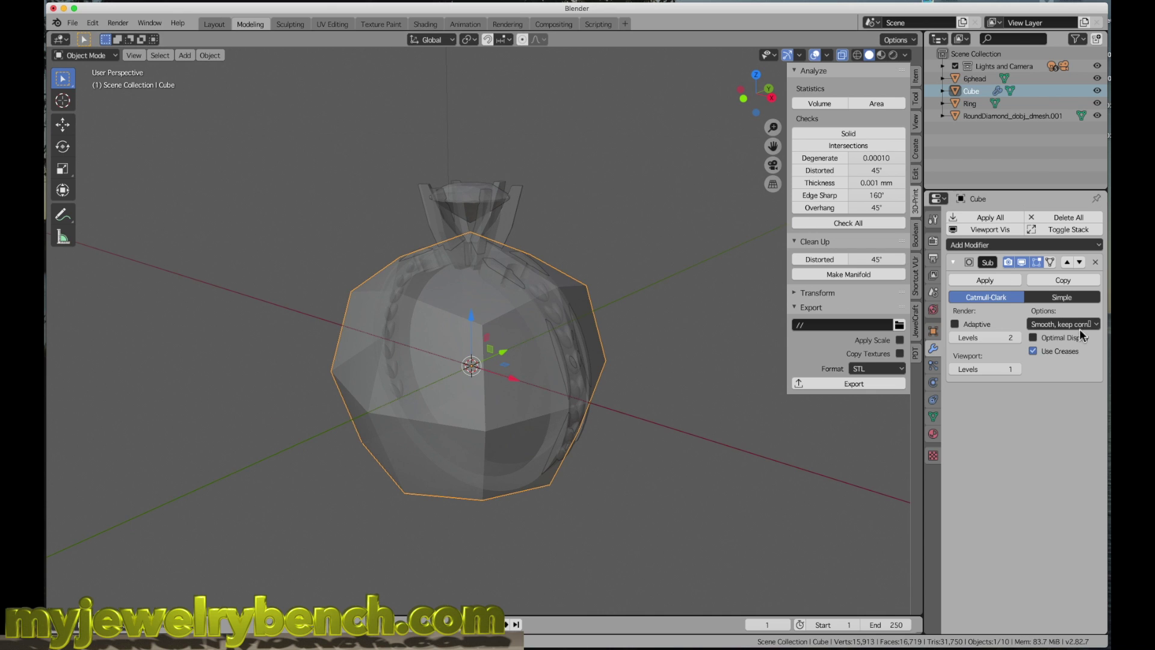
left_click(1017, 369)
left_click(1017, 369)
left_click(1017, 369)
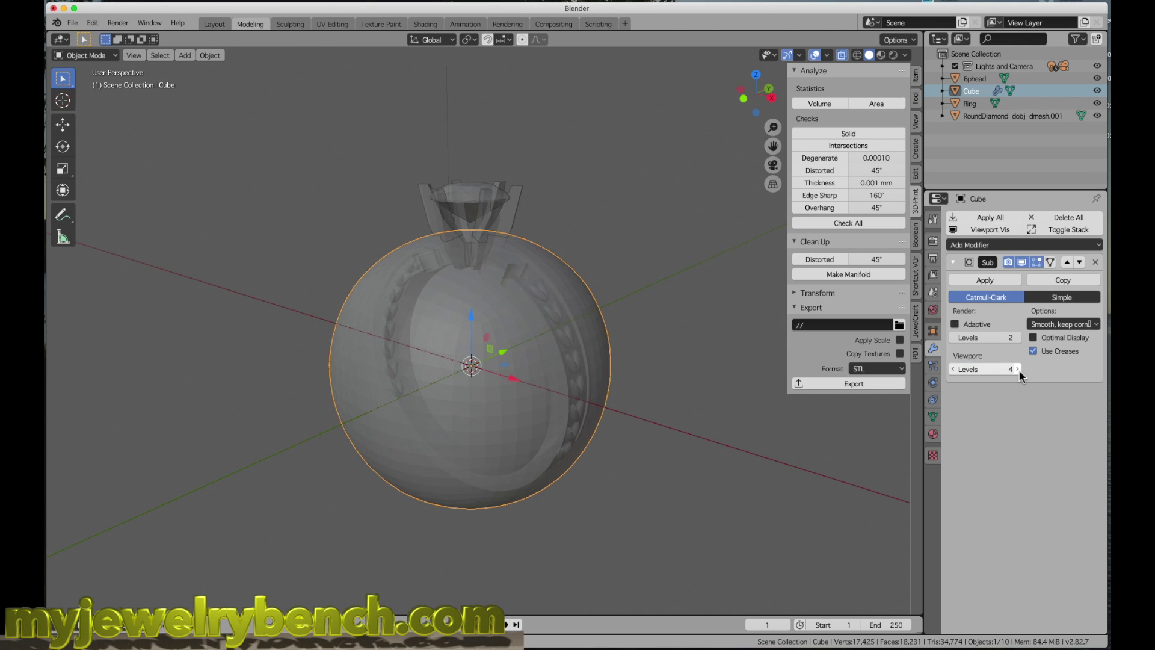
left_click(1017, 369)
- Scale the subdivided cube up until it encloses the whole ring and turn off X-ray display in the viewport
middle_click_drag(619, 333, 576, 363)
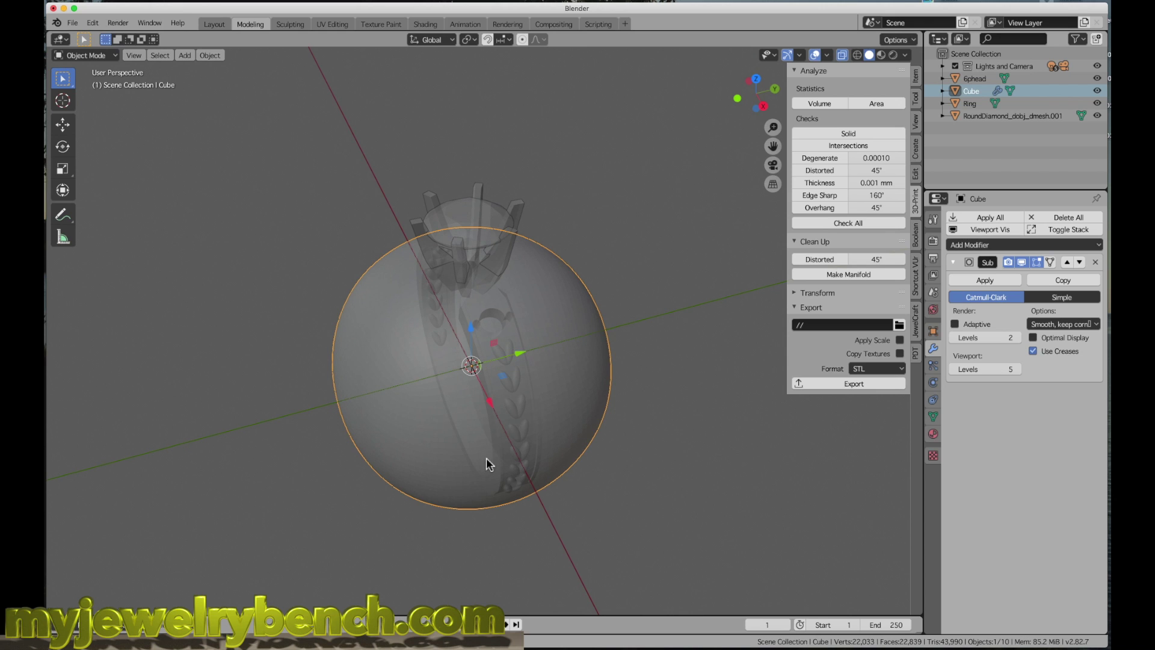
key("s")
left_click(541, 486)
scroll(334, 425, "down", 3)
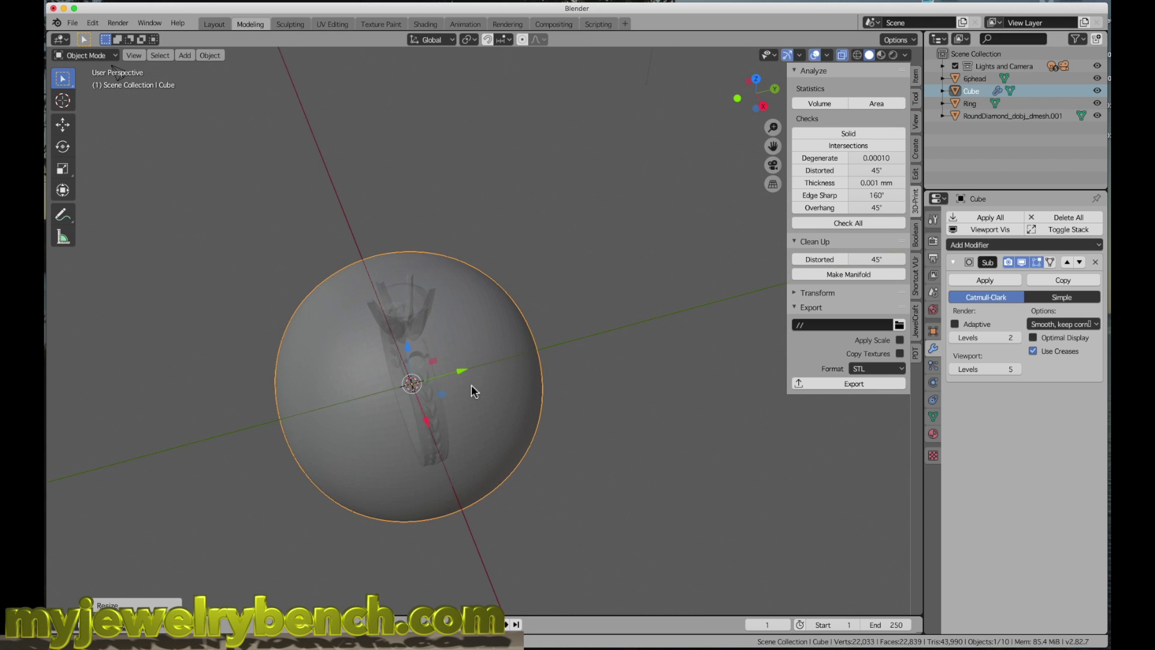
left_click(843, 55)
middle_click_drag(467, 373, 506, 387)
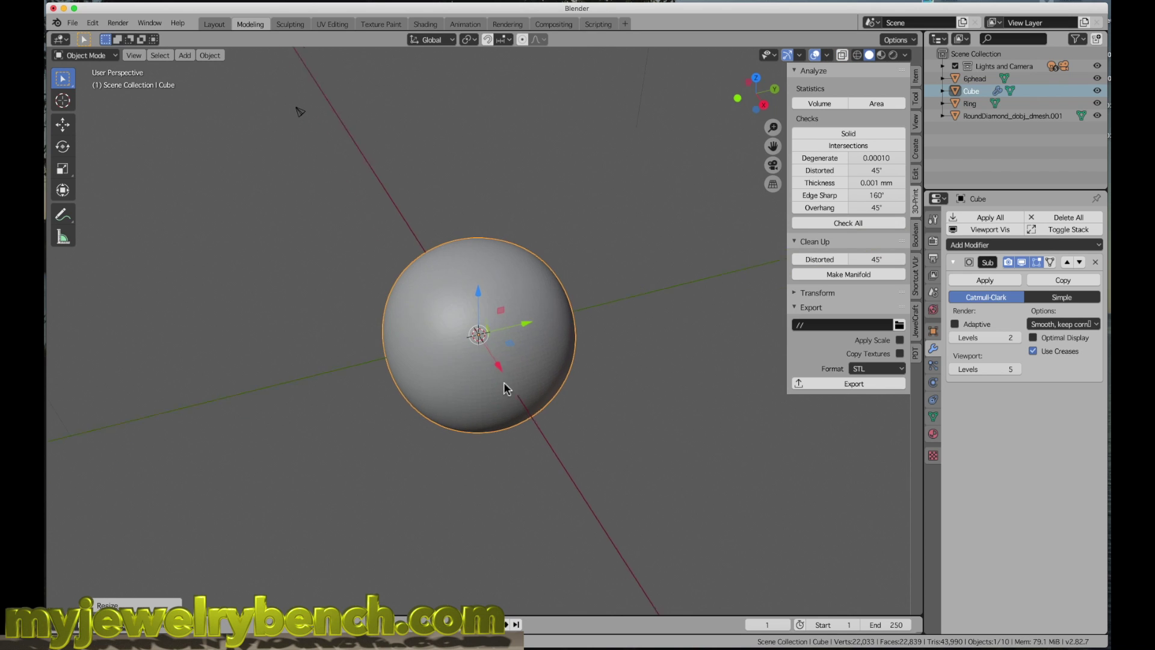
middle_click_drag(560, 345, 512, 394)
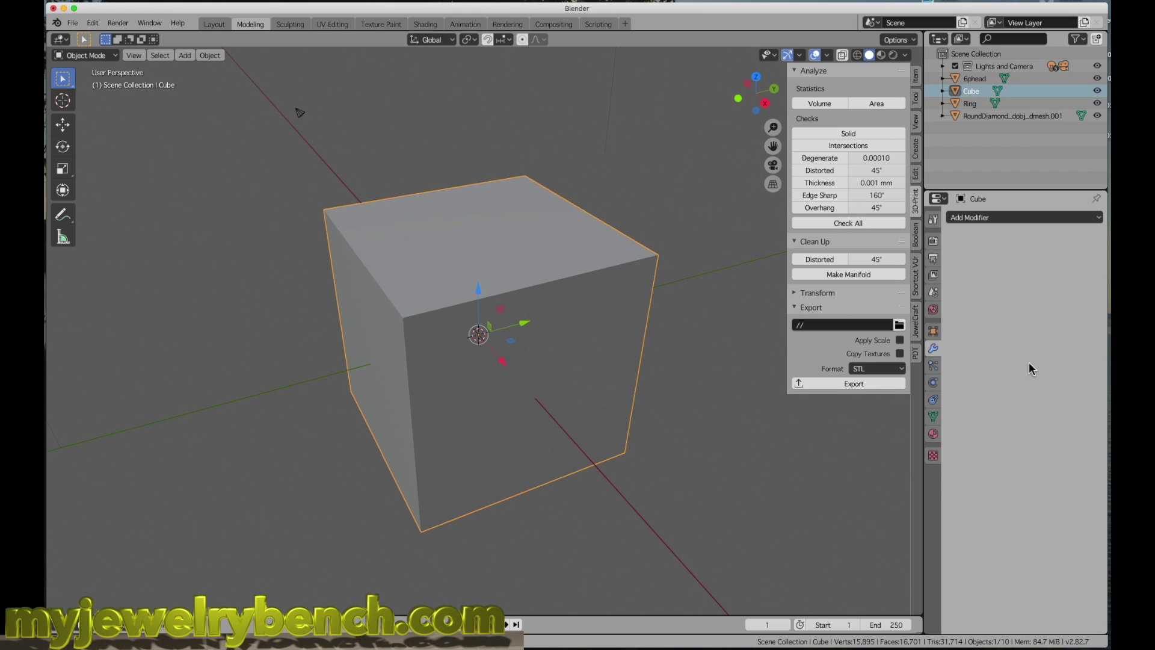
- Enable Auto Smooth at 30° in the cube's mesh normals settings and open its material properties
left_click(934, 417)
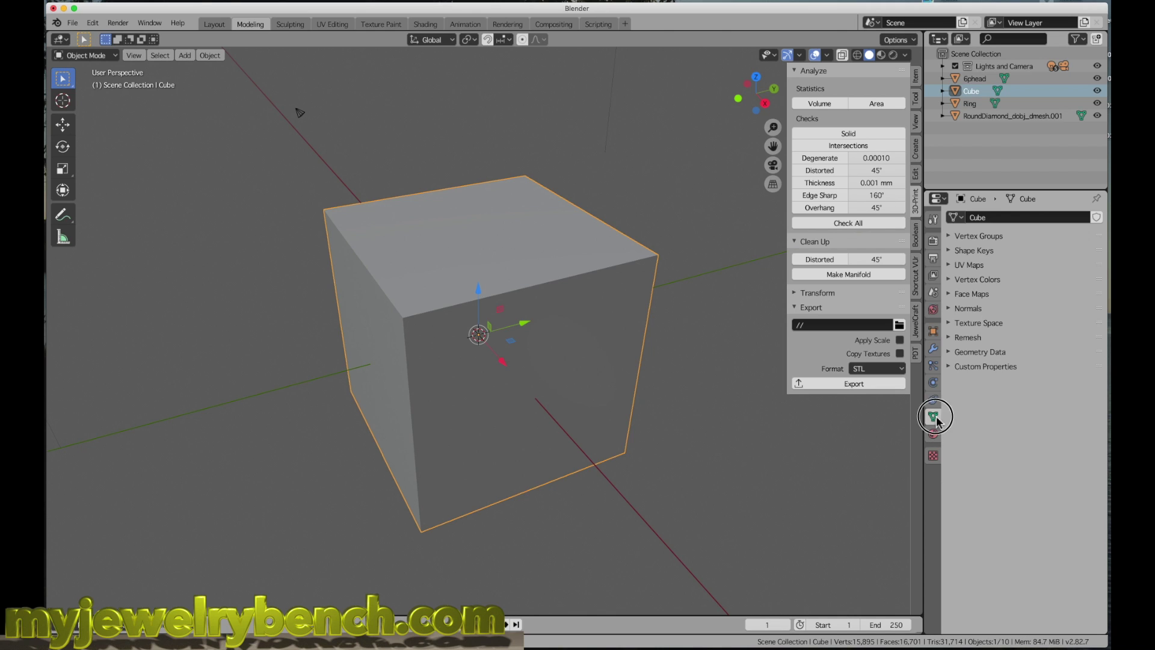
left_click(951, 308)
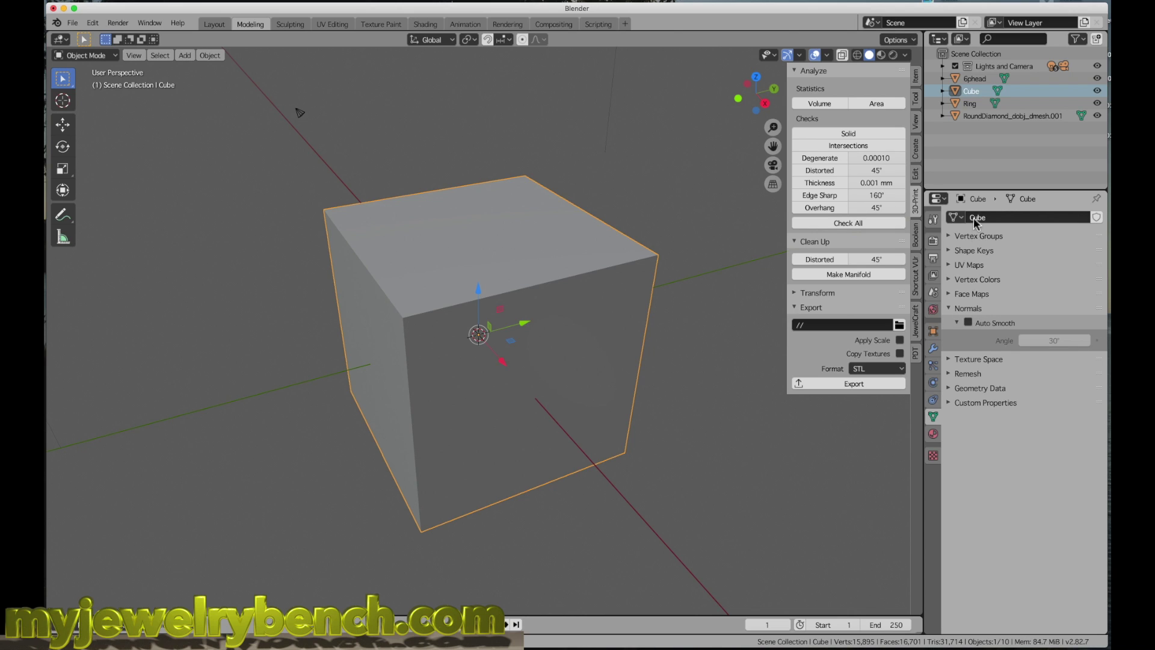
left_click(968, 323)
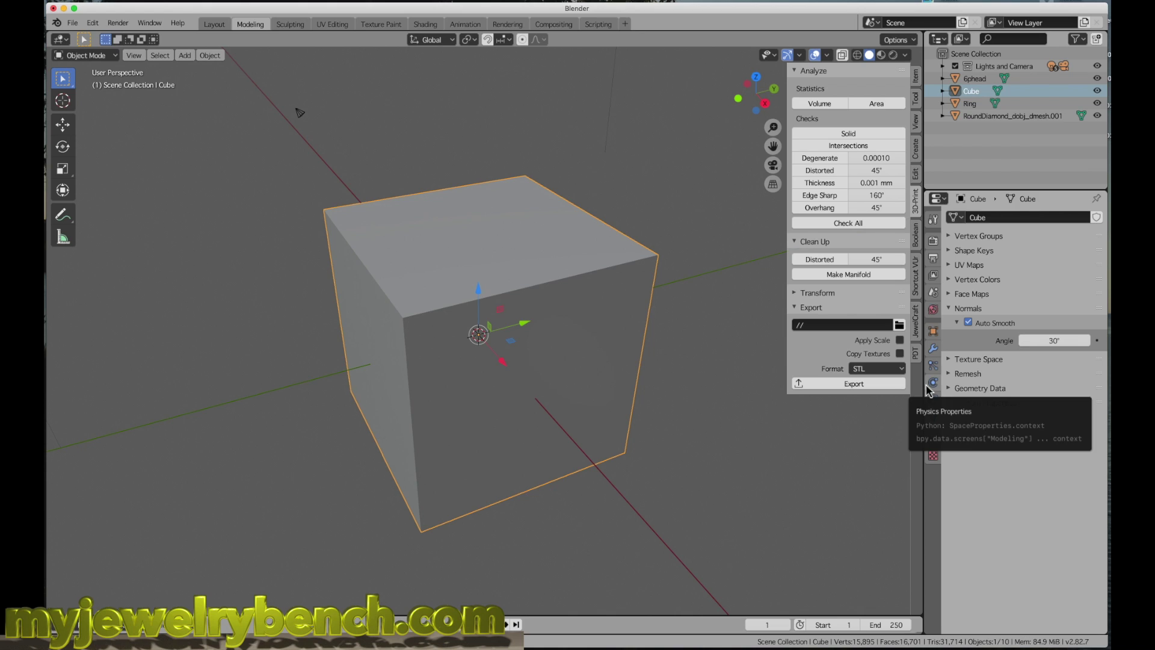
left_click(952, 309)
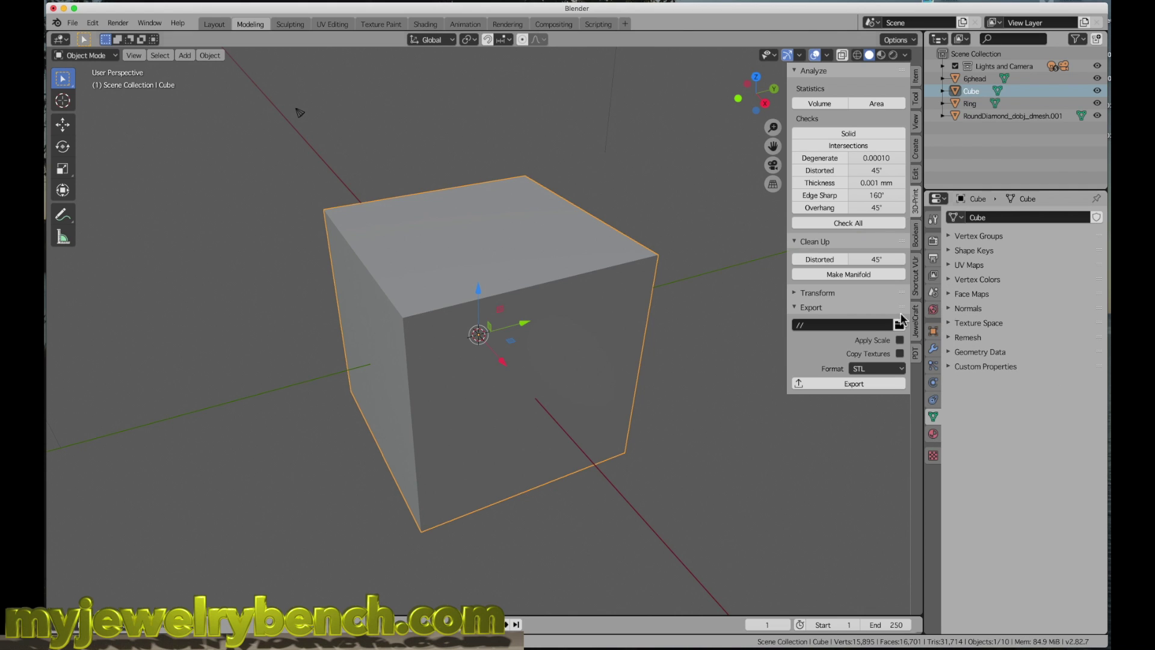
left_click(935, 434)
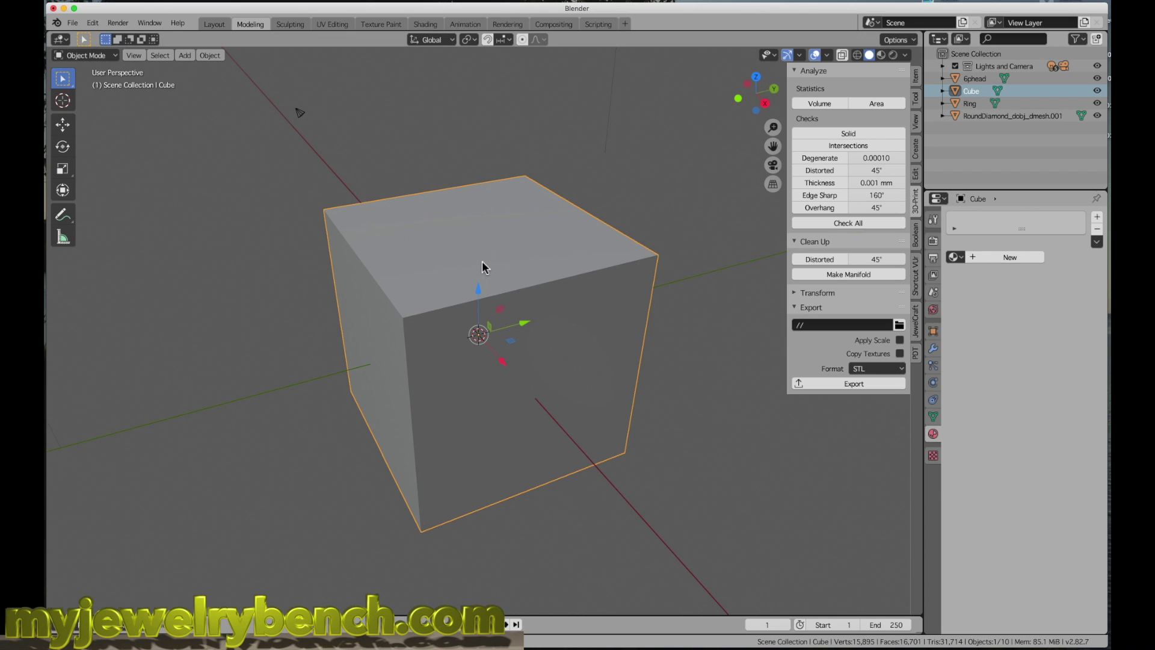
- Delete the cube that encloses the ring and select the ring band
key("x")
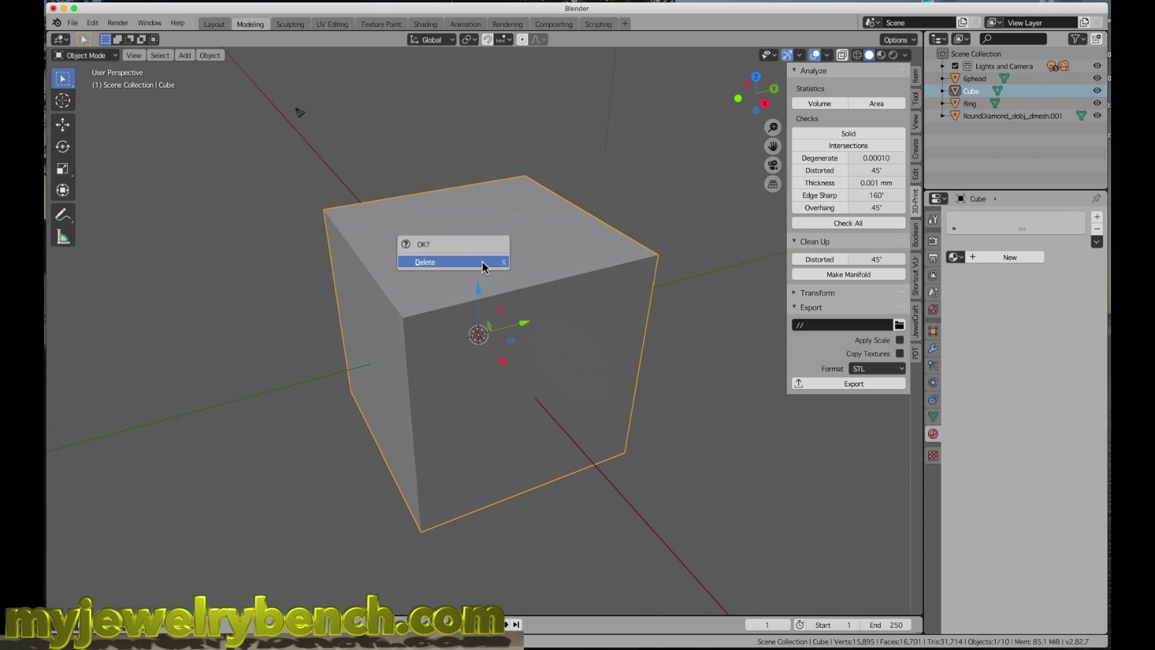
left_click(484, 266)
left_click(508, 335)
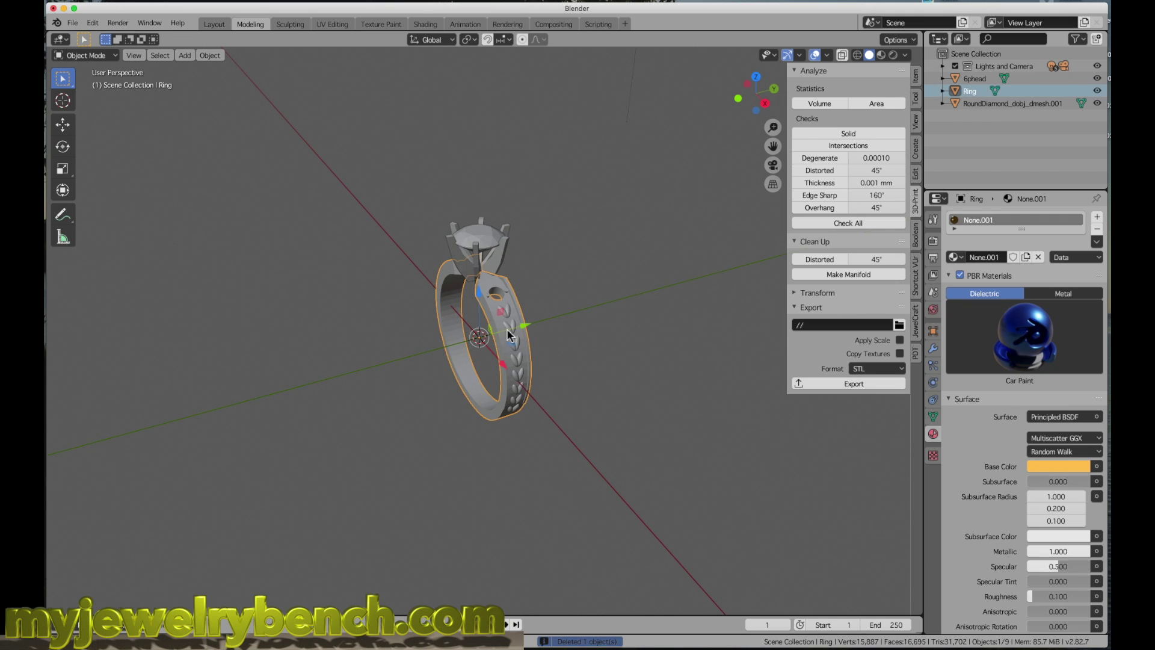
- Switch the viewport to Material Preview shading and inspect the ring's material from several angles
left_click(881, 55)
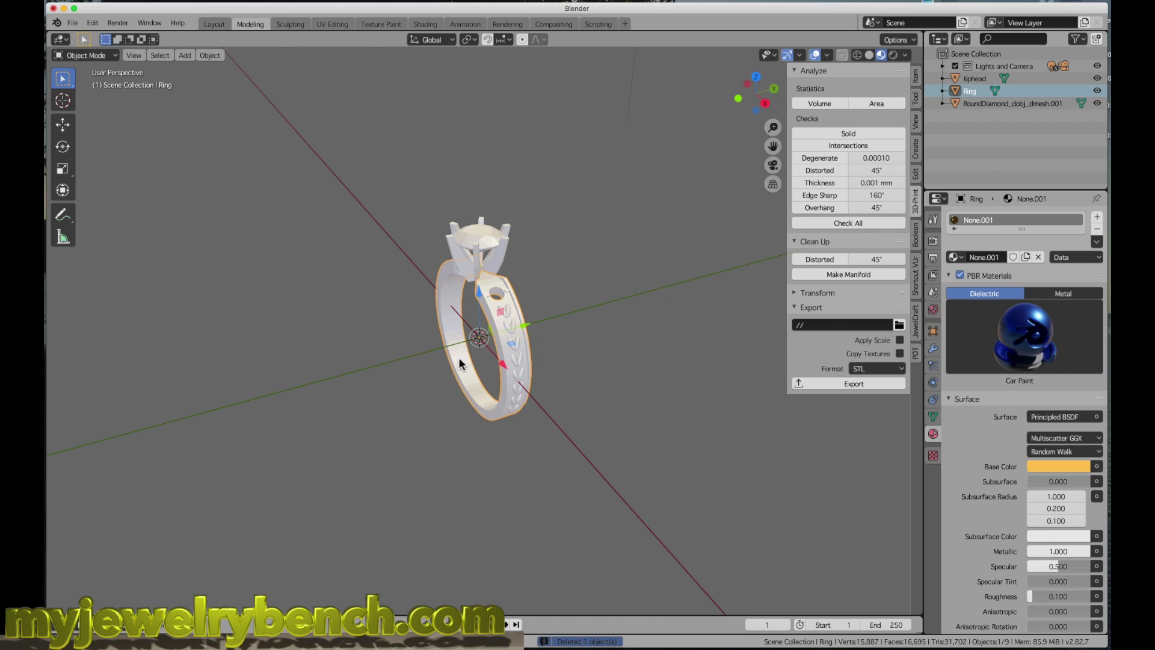
middle_click_drag(474, 388, 501, 385)
scroll(501, 385, "up", 2)
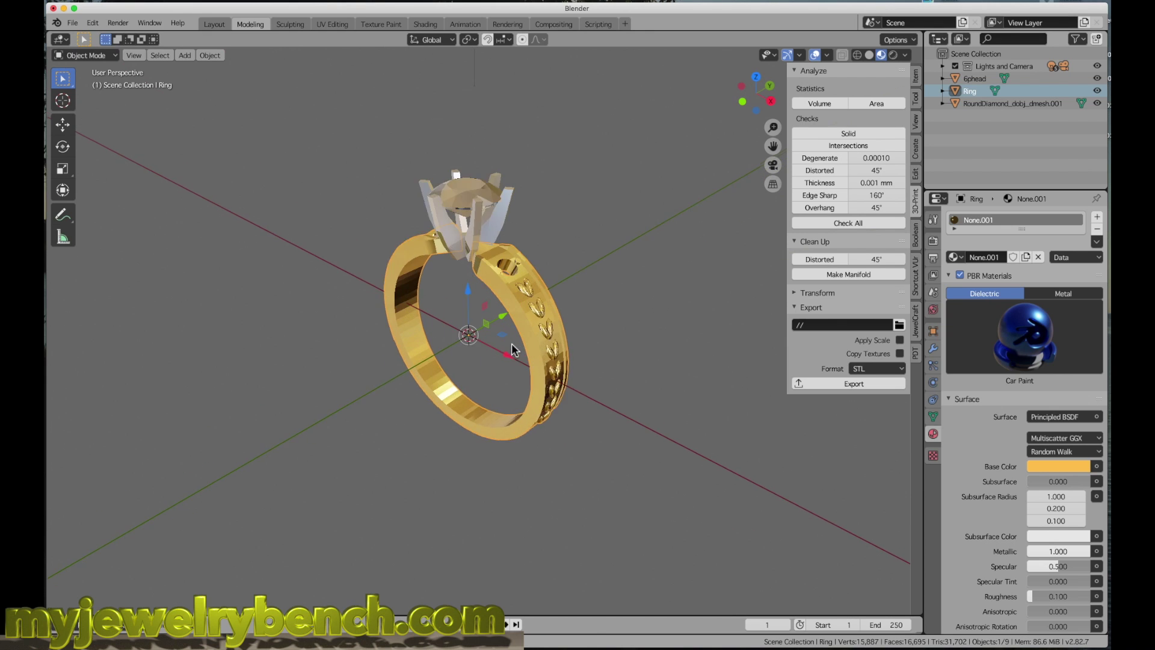
scroll(512, 350, "up", 2)
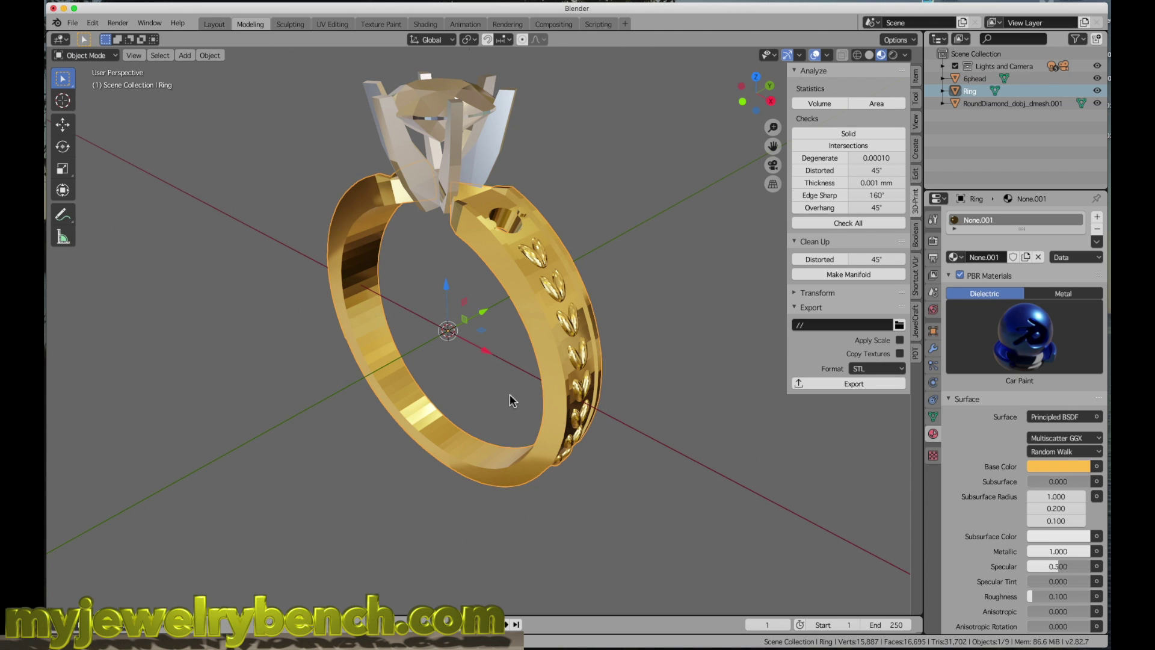
scroll(510, 399, "down", 2)
middle_click_drag(476, 397, 396, 376)
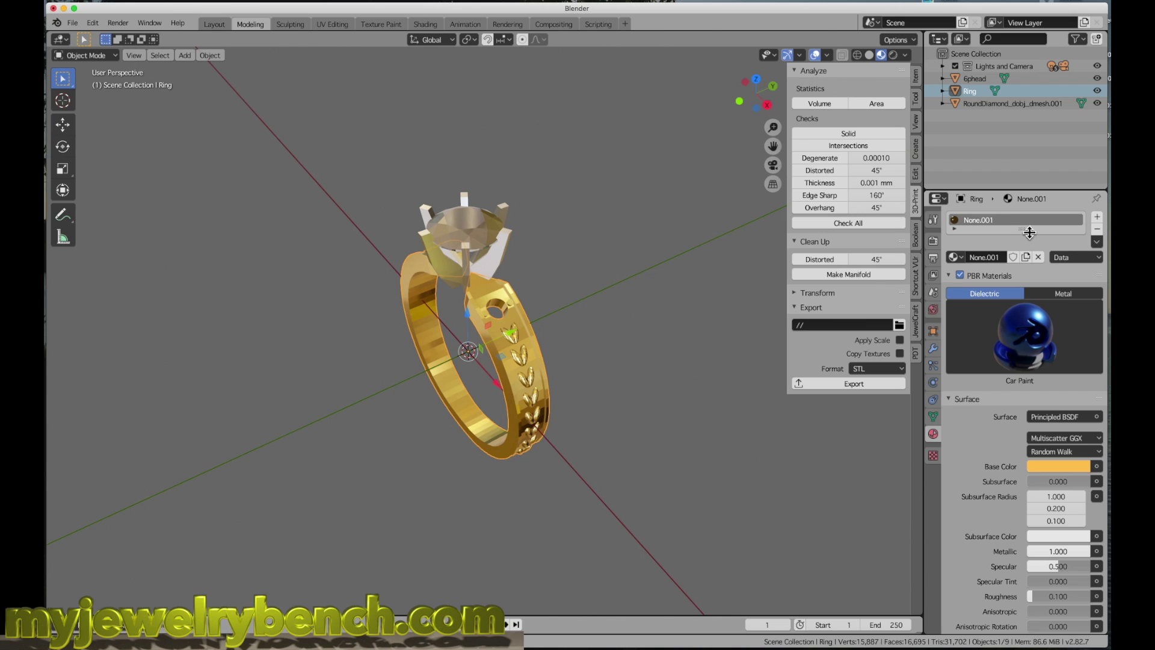
- Enlarge the ring's material slot list and remove its existing material slot
left_click_drag(1022, 230, 1027, 251)
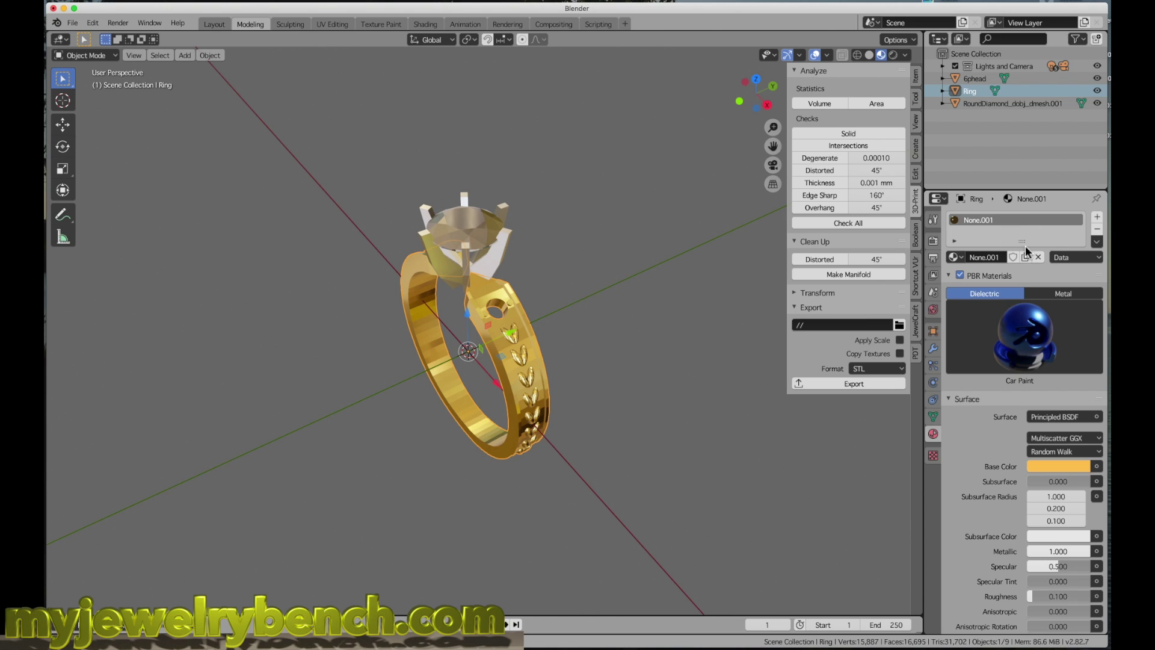
left_click(1097, 229)
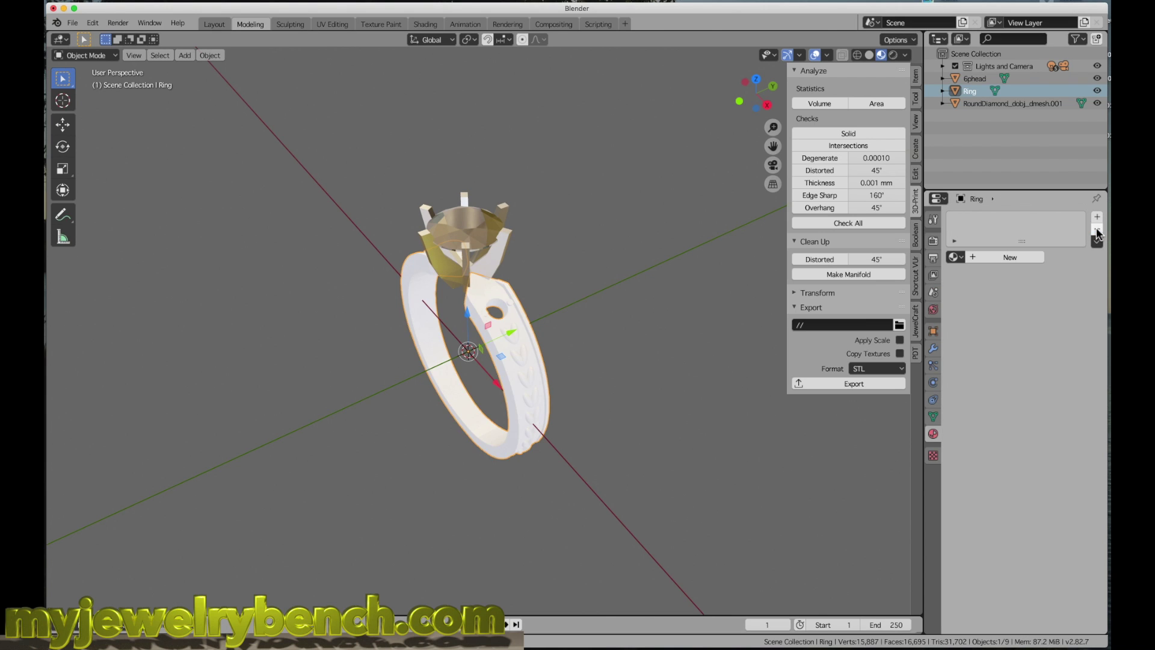
middle_click_drag(564, 193, 463, 299)
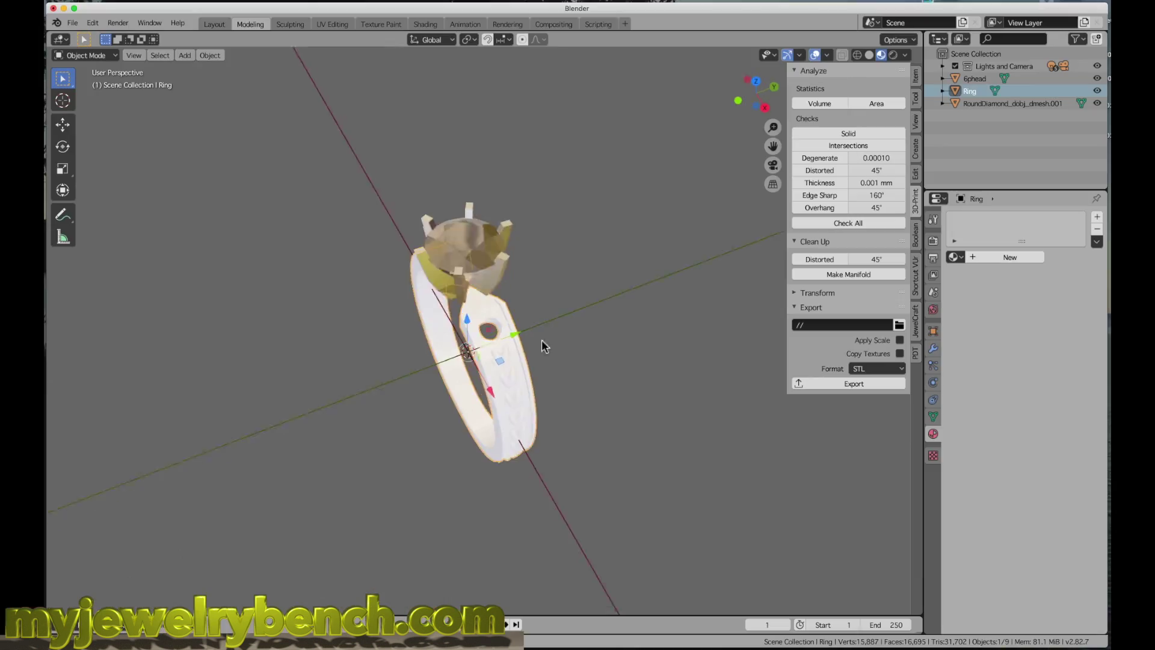
middle_click_drag(541, 339, 565, 316)
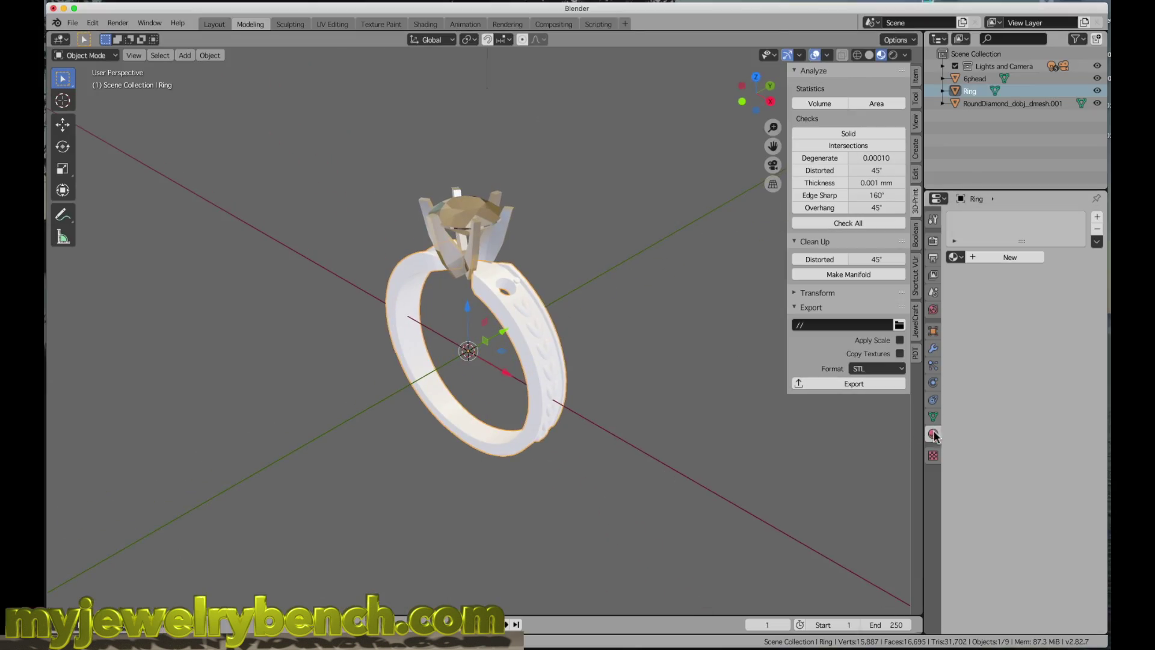
- Create a new material on the ring and apply the Gold preset from the PBR metals
left_click(1009, 258)
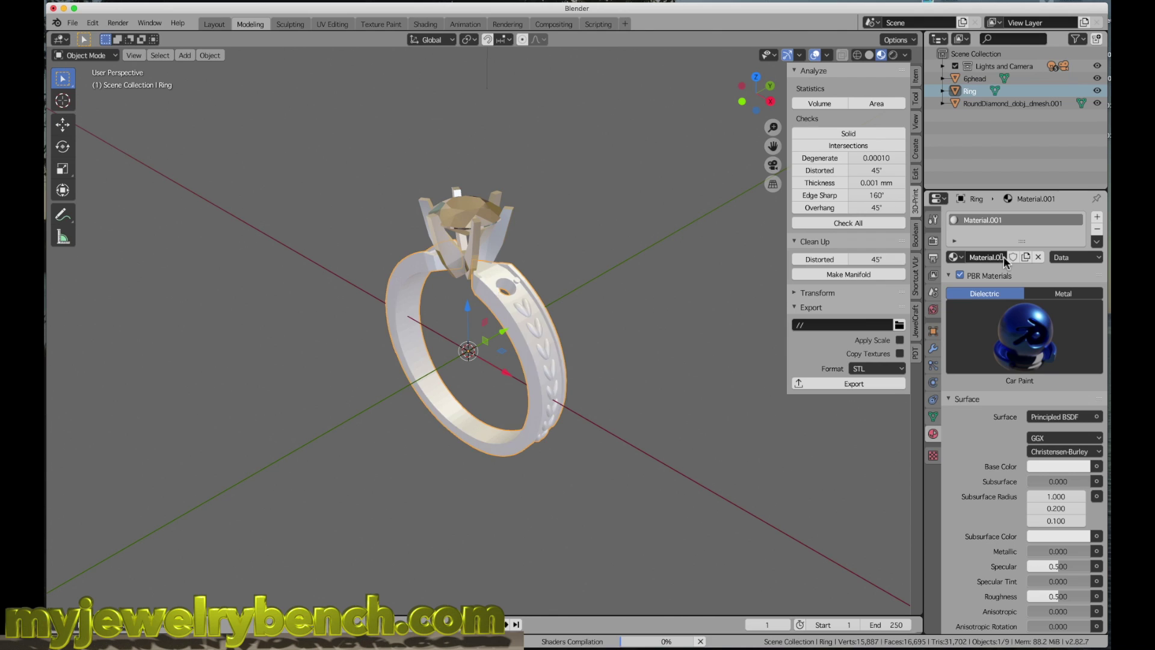
left_click(1066, 352)
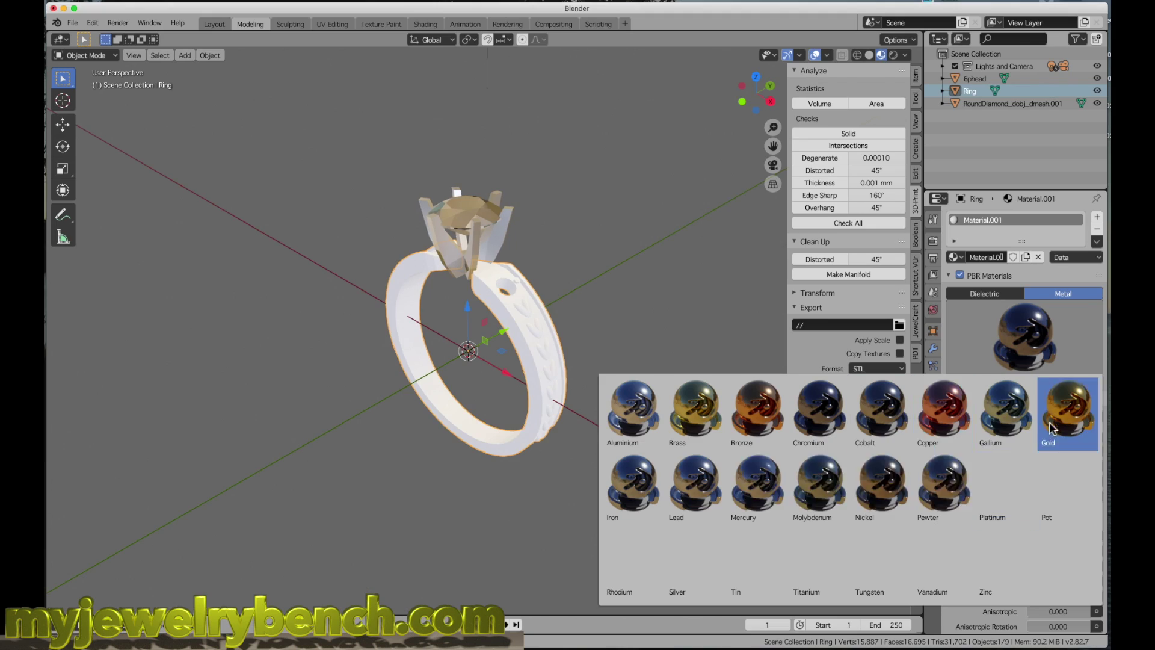
left_click(1057, 417)
middle_click_drag(554, 335, 456, 261)
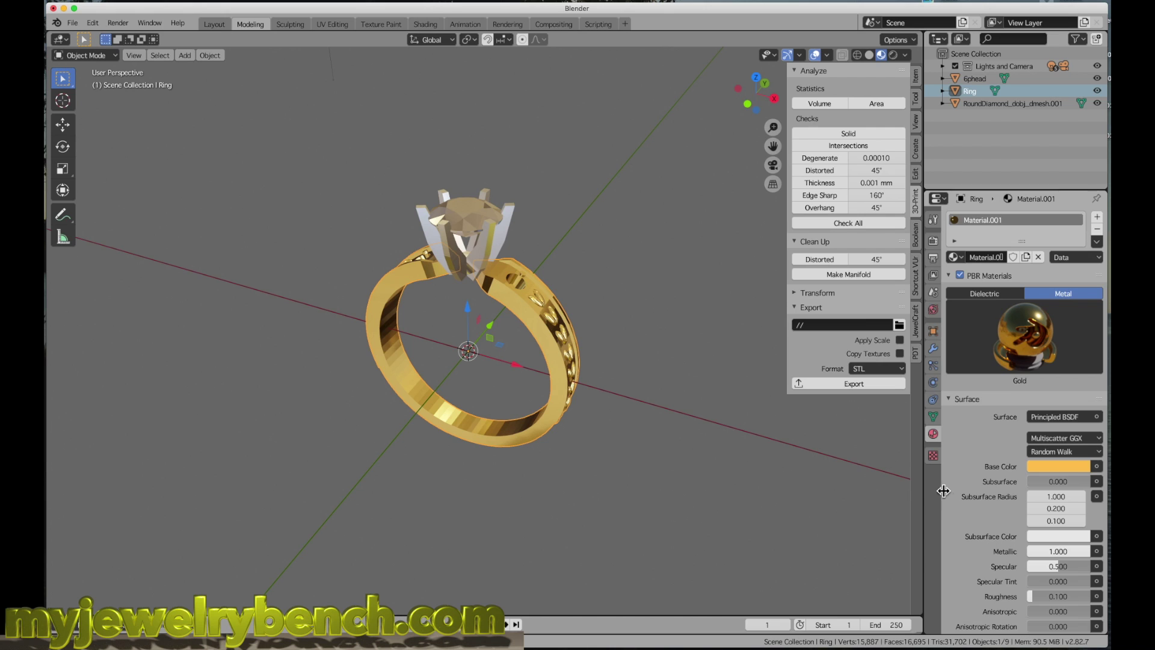
- Raise the gold material's Roughness to 0.366, checking the effect on the ring's surface
scroll(1108, 490, "down", 6)
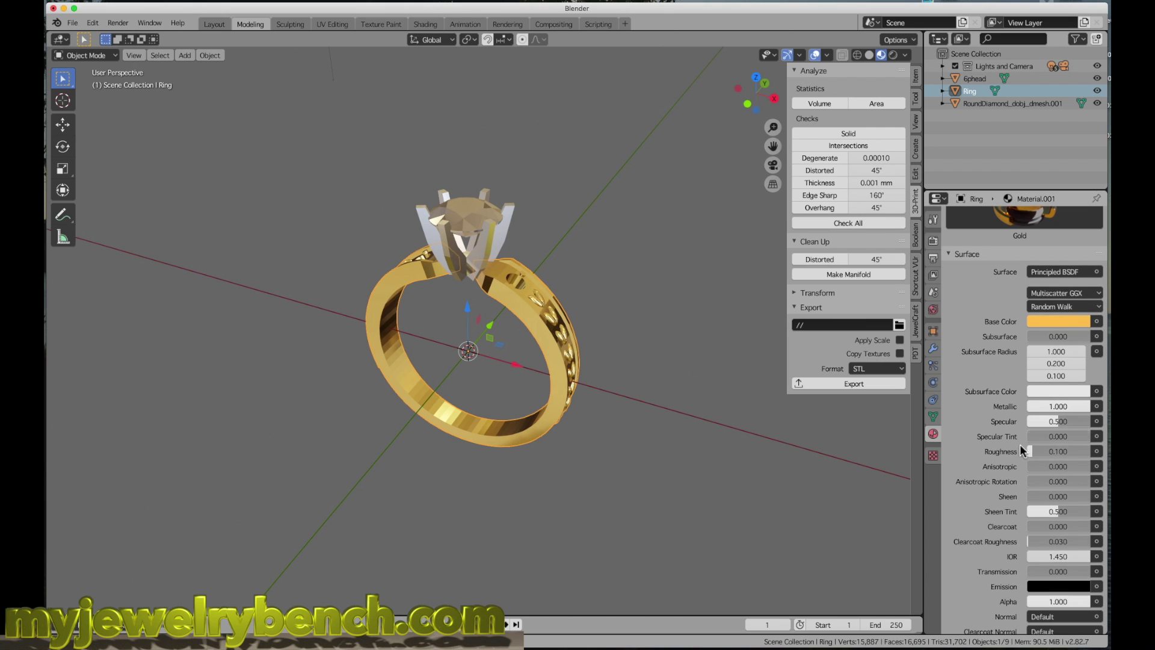
mouse_move(1030, 451)
left_mouse_down()
mouse_move(1075, 452)
mouse_move(1042, 451)
left_mouse_up()
scroll(407, 395, "up", 3)
scroll(407, 396, "up", 2)
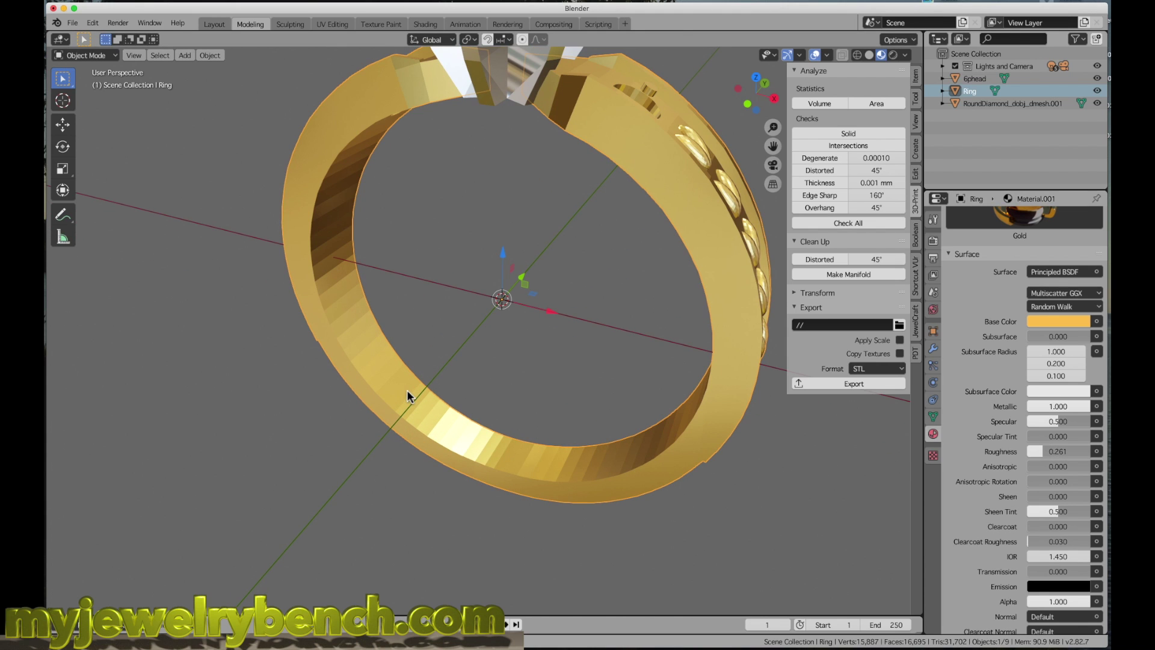
left_click_drag(1041, 452, 1050, 451)
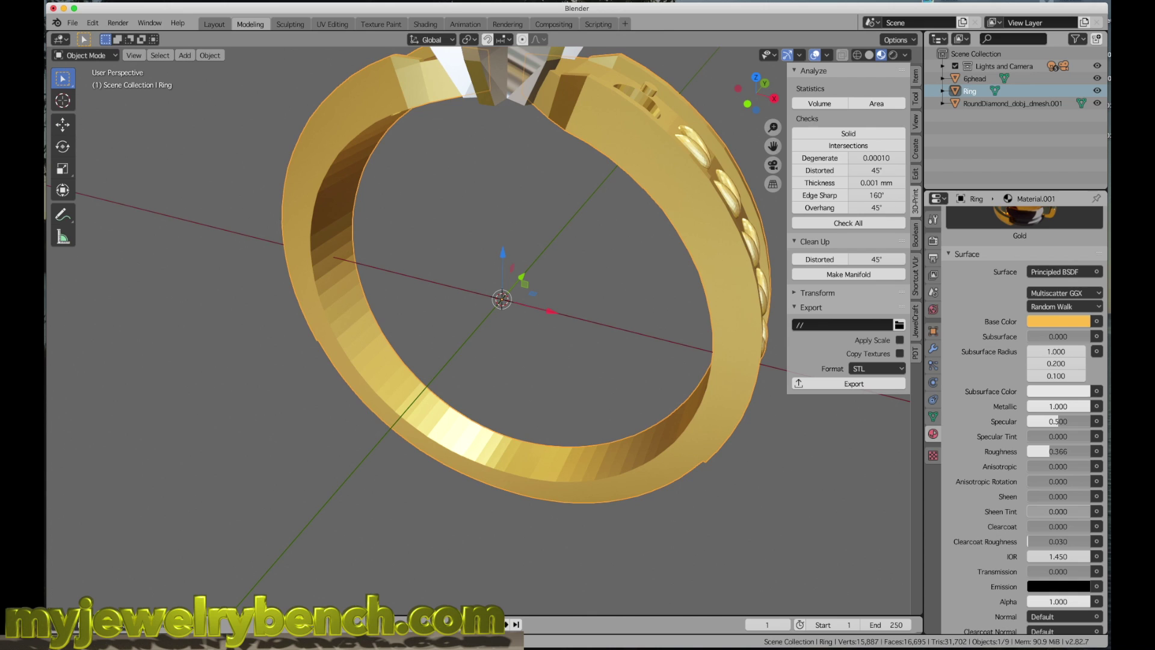
- Set the gold material's Sheen Tint to 0.621 and its IOR to 0
left_click_drag(1044, 511, 1080, 512)
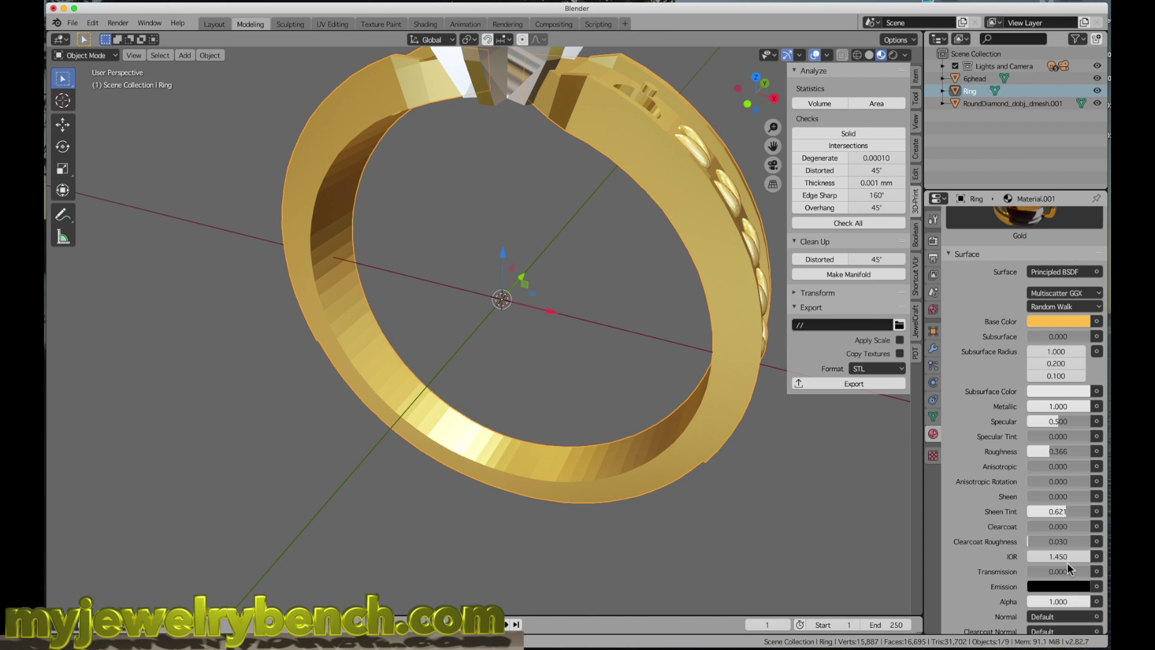
scroll(1073, 560, "down", 3)
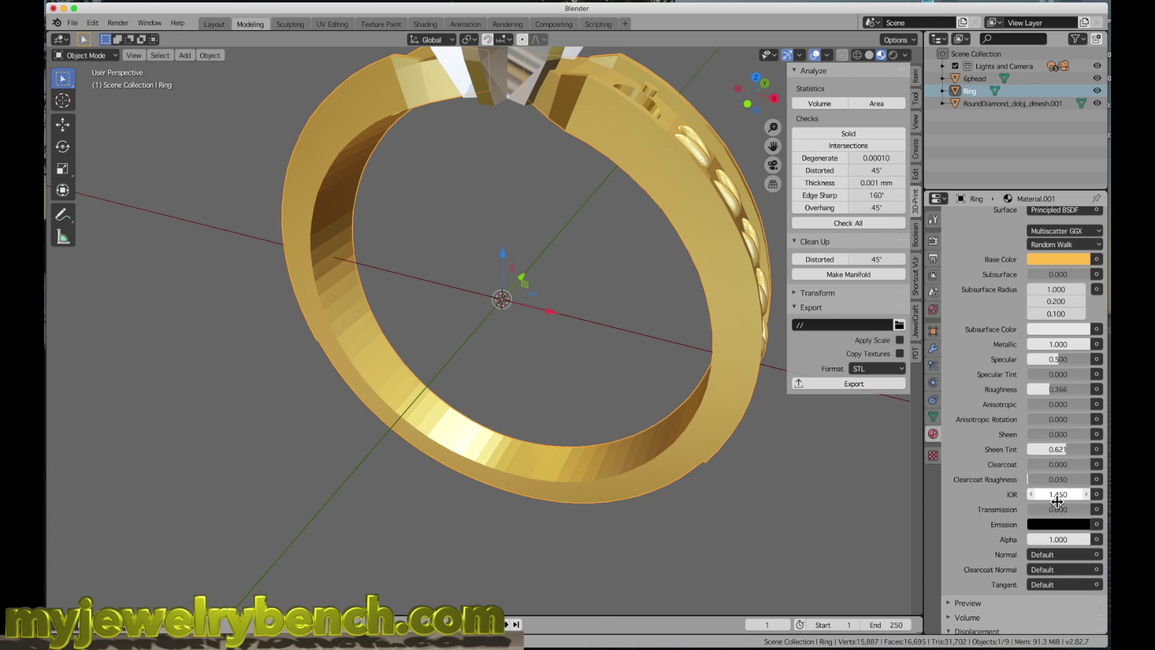
left_click_drag(1058, 494, 1023, 494)
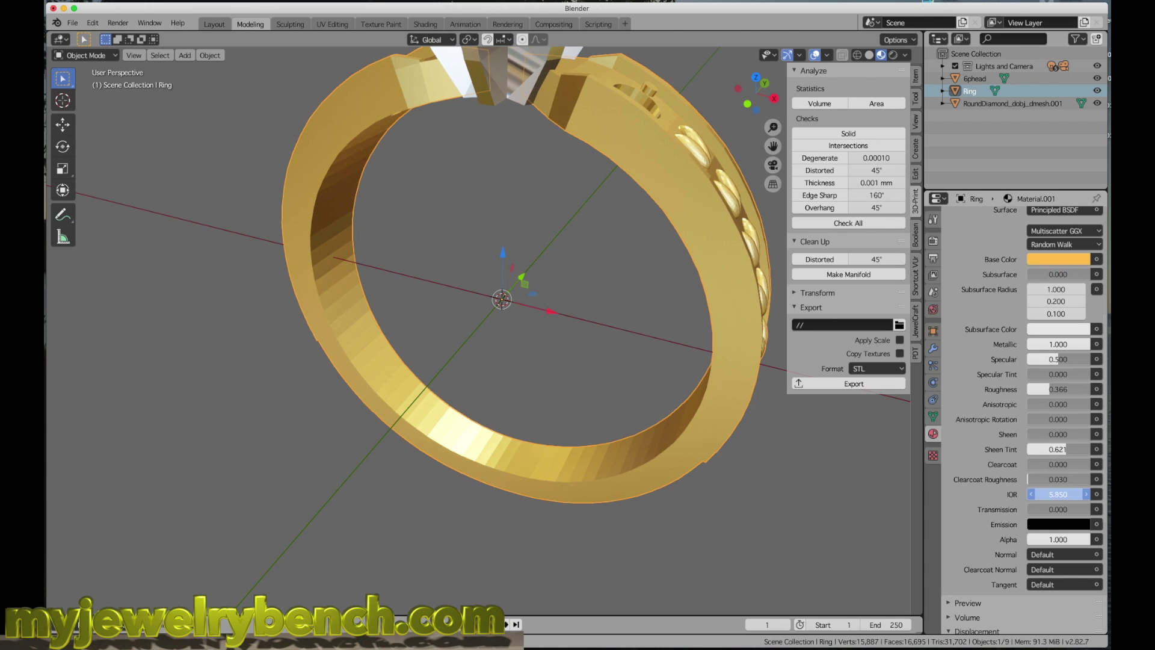
left_click_drag(1023, 494, 1023, 494)
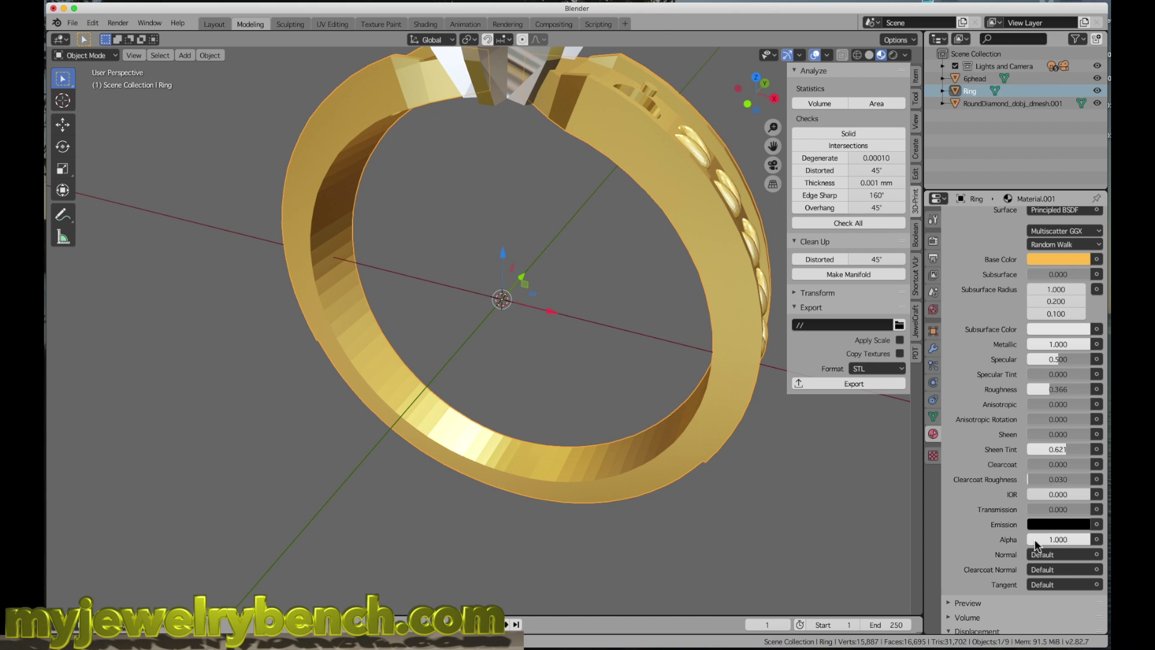
- Keep the gold material's Alpha at 1.000 and set its Specular to 0.524
left_click_drag(1068, 540, 1101, 539)
mouse_move(1060, 344)
left_mouse_down()
mouse_move(1043, 345)
mouse_move(1070, 344)
mouse_move(972, 344)
mouse_move(1077, 344)
left_mouse_up()
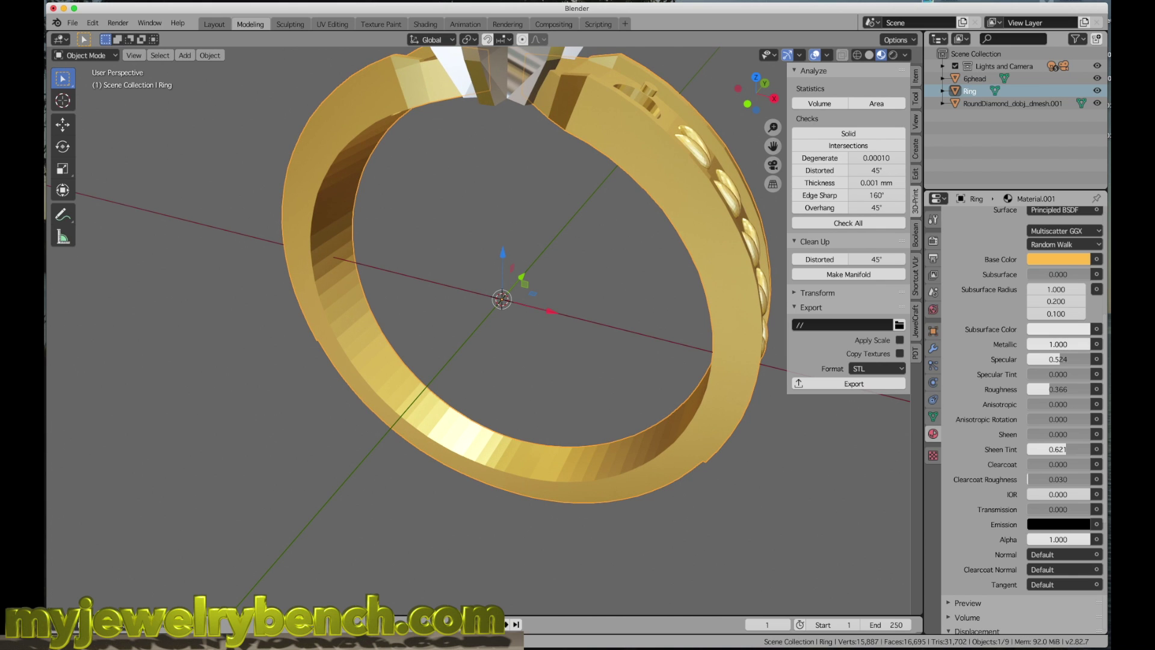
scroll(1065, 508, "down", 3)
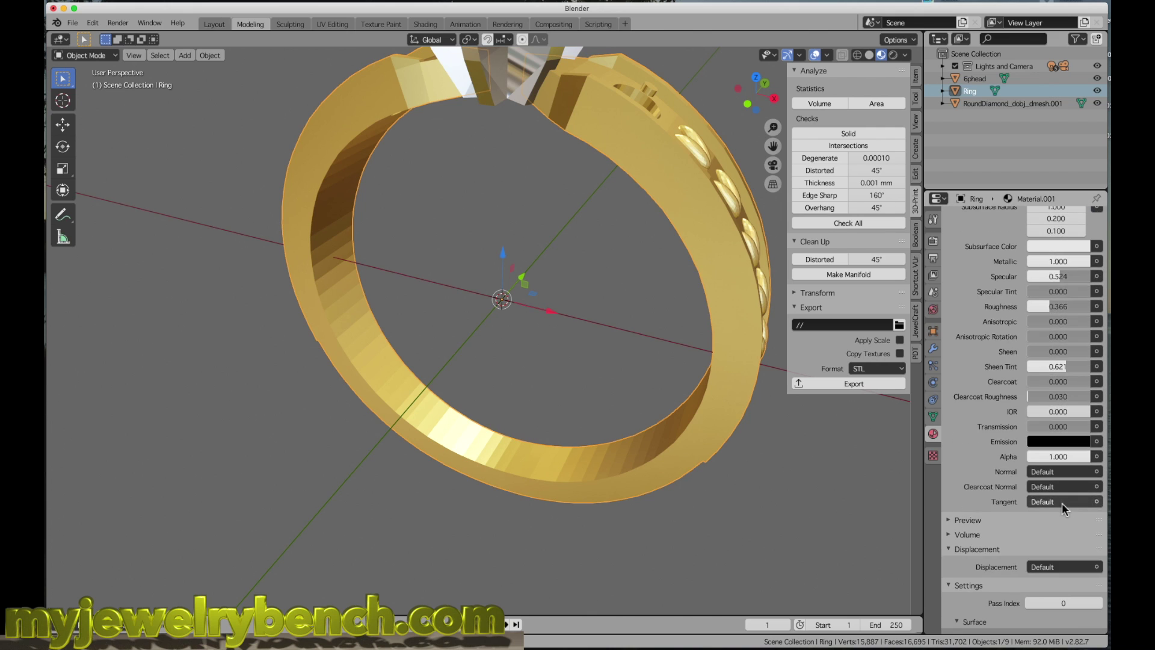
- Collapse the Surface settings in the gold material's properties and view the whole ring
scroll(1065, 508, "up", 5)
left_click(957, 223)
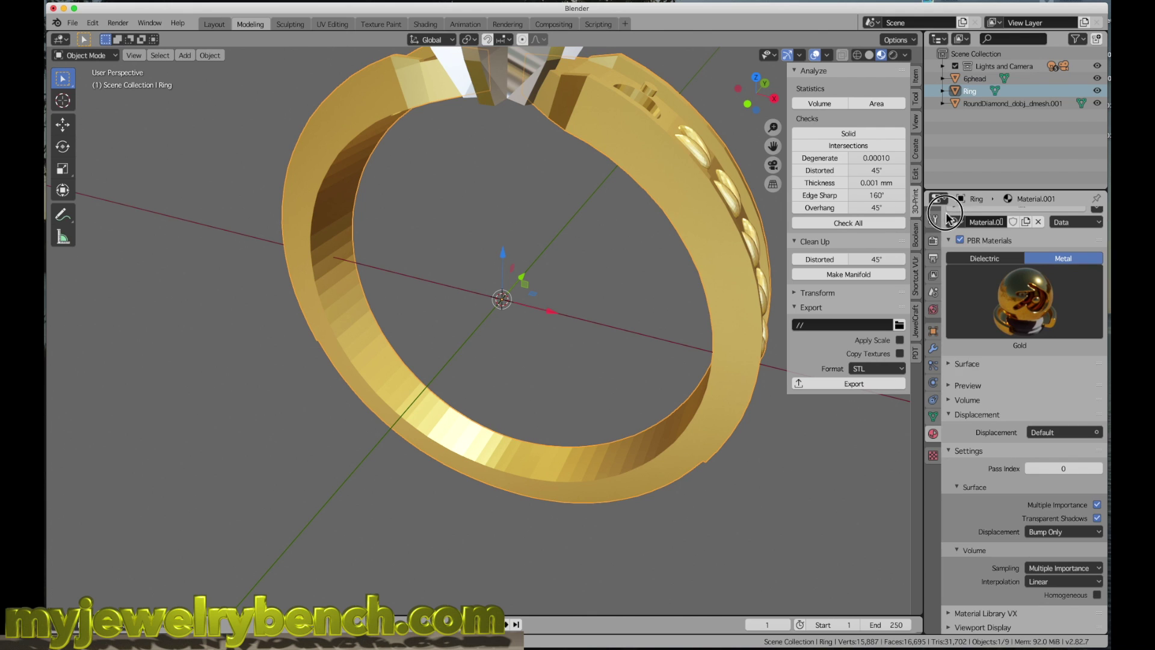
left_click(1074, 294)
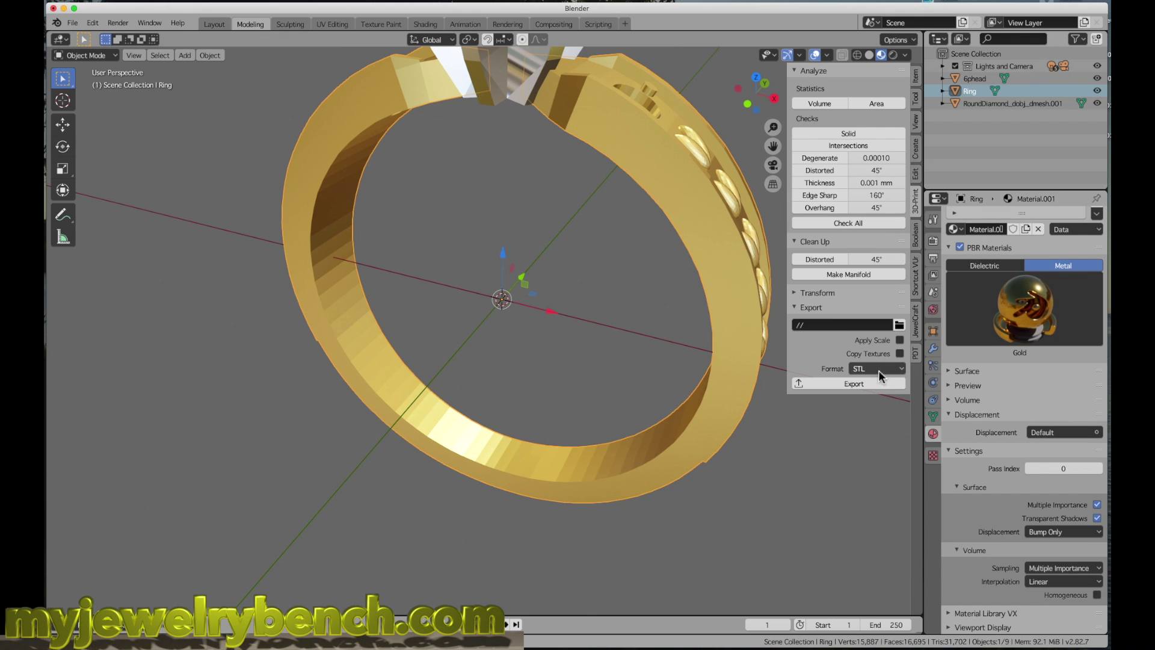
scroll(398, 407, "down", 4)
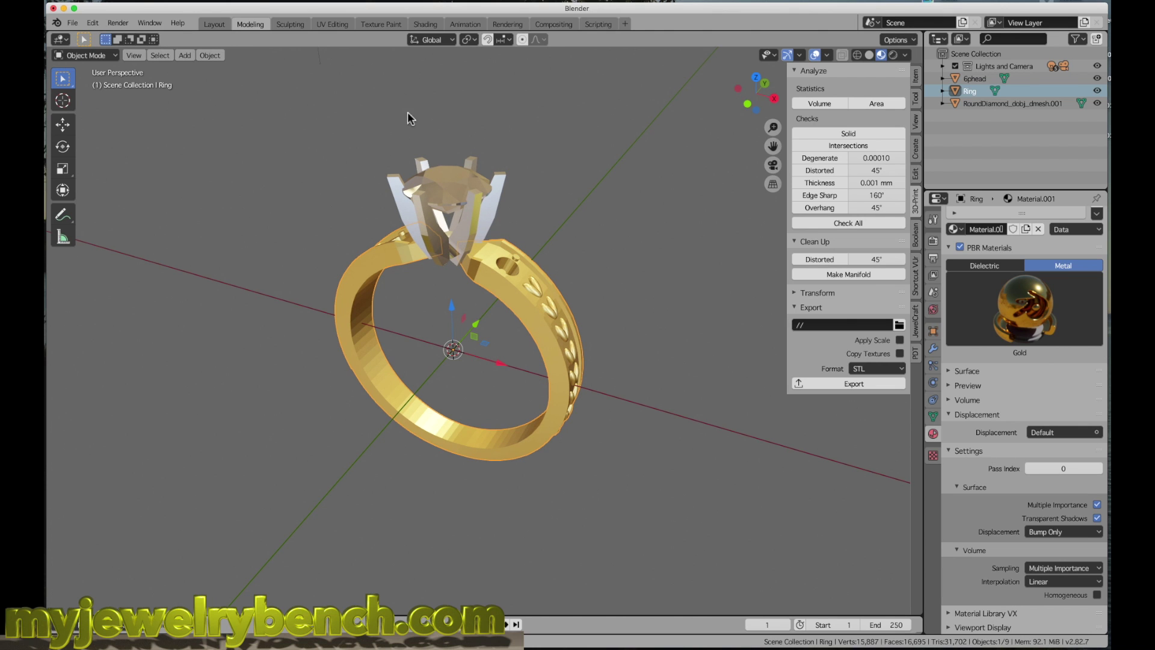
- Look at the Layout workspace and switch to the Sculpting workspace with the ring as the sculpted object
left_click(215, 24)
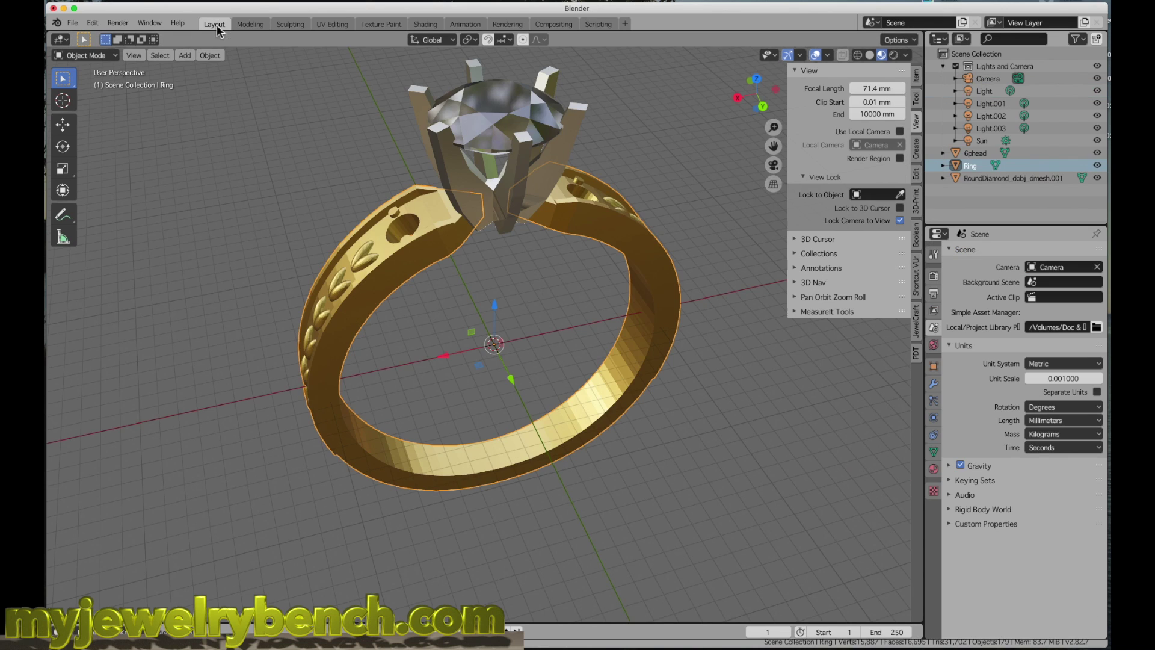
left_click(289, 24)
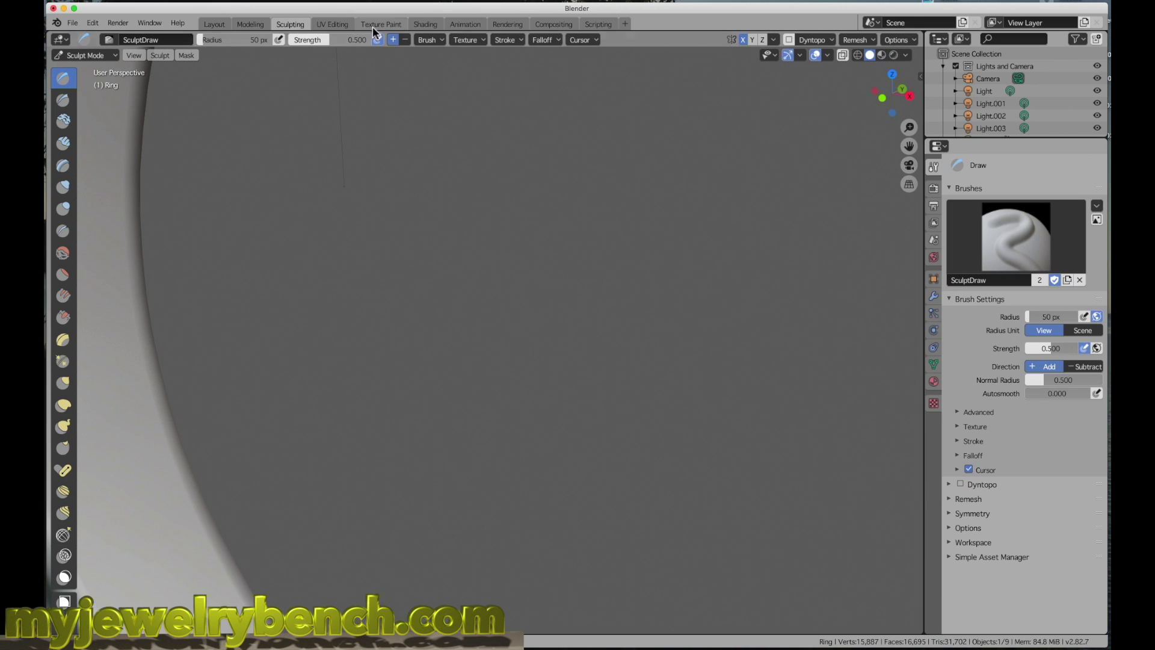
scroll(322, 265, "down", 10)
middle_click_drag(322, 266, 399, 321)
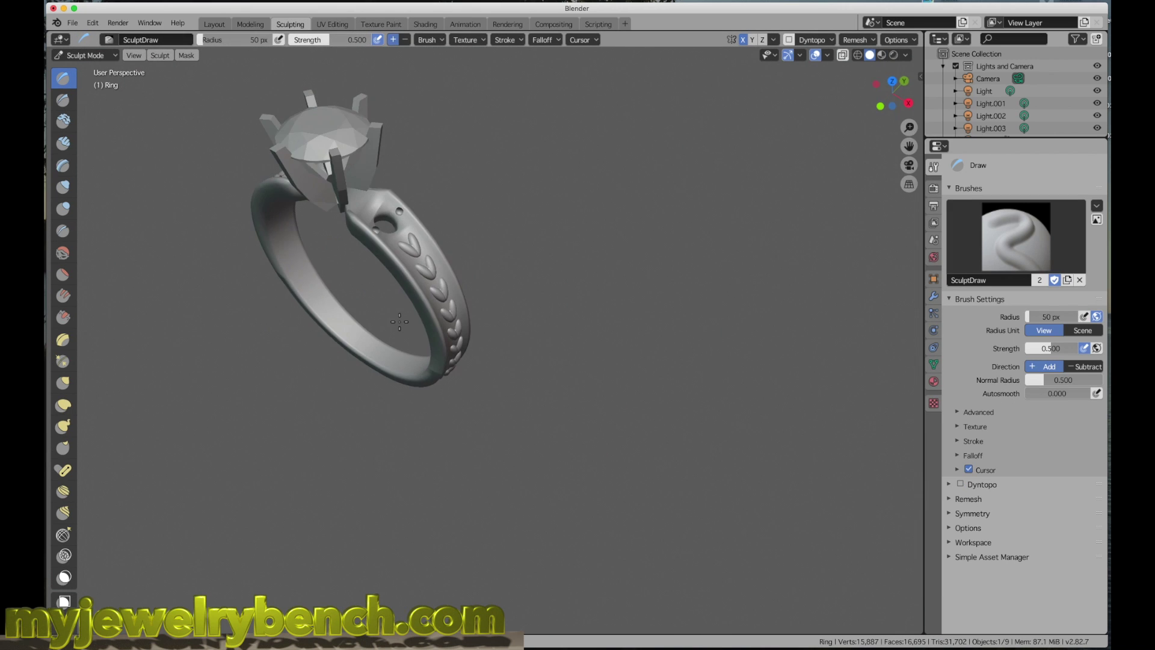
scroll(399, 321, "up", 8)
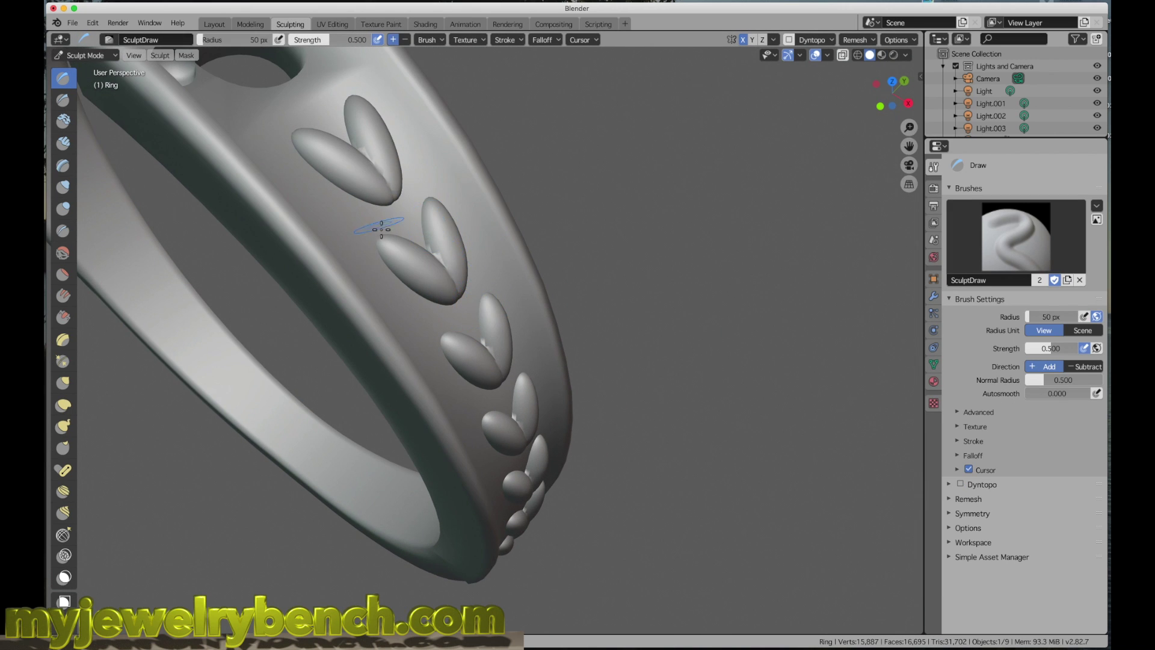
- Apply the Blob brush at 50 px radius and 0.500 strength to the upper leaf ornaments on the ring band
left_click(63, 208)
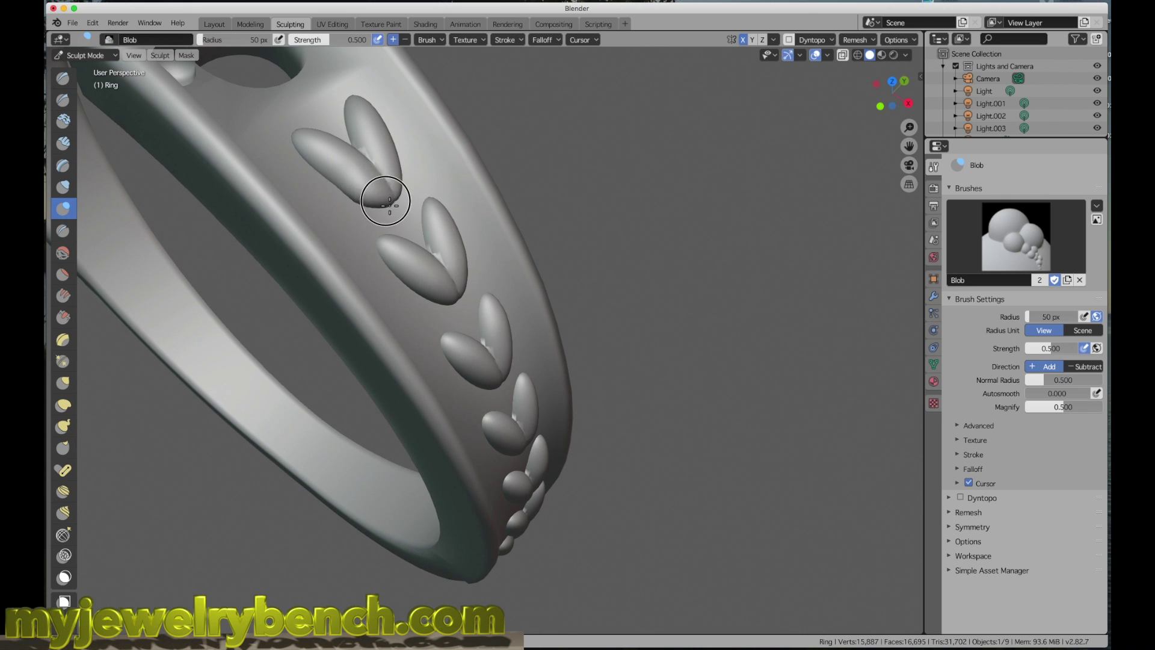
left_click(425, 209)
left_click(378, 146)
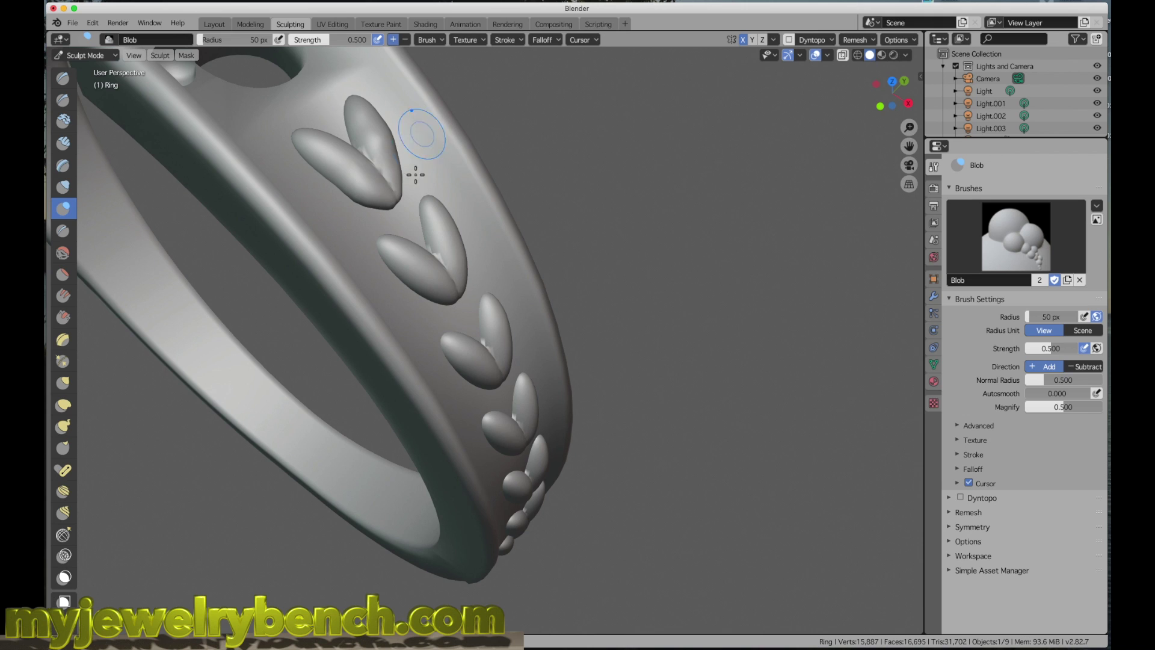
- Stroke the second leaf ornament with the Flatten brush and pull the band surface beside the third with the Grab brush
left_click(63, 274)
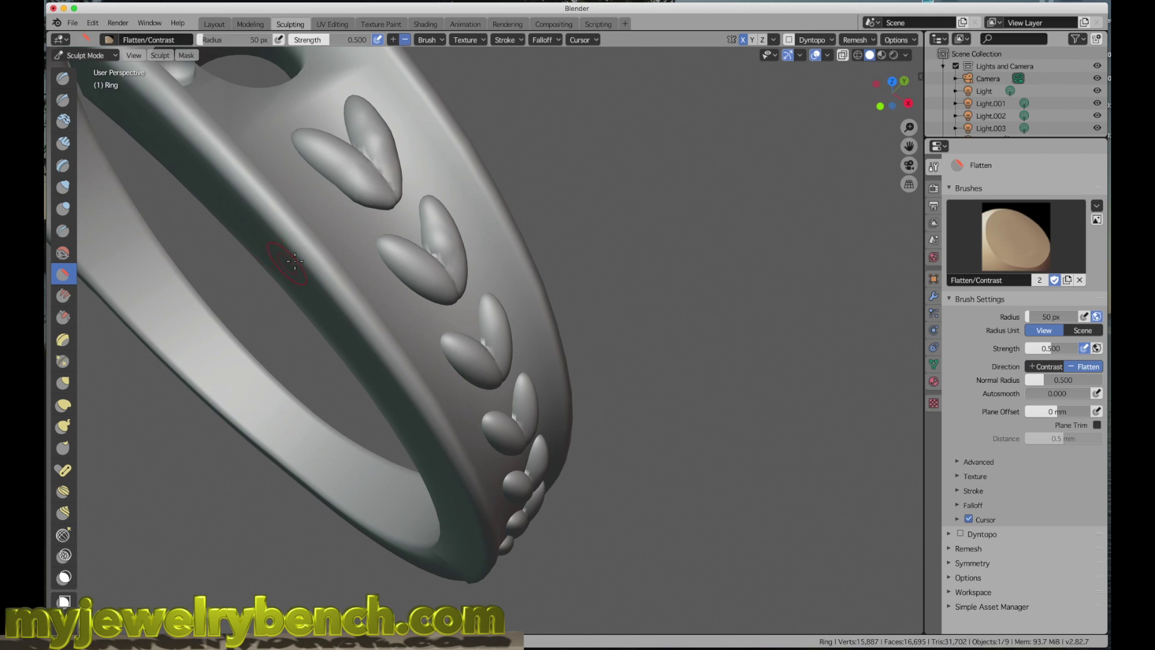
left_click_drag(416, 260, 443, 256)
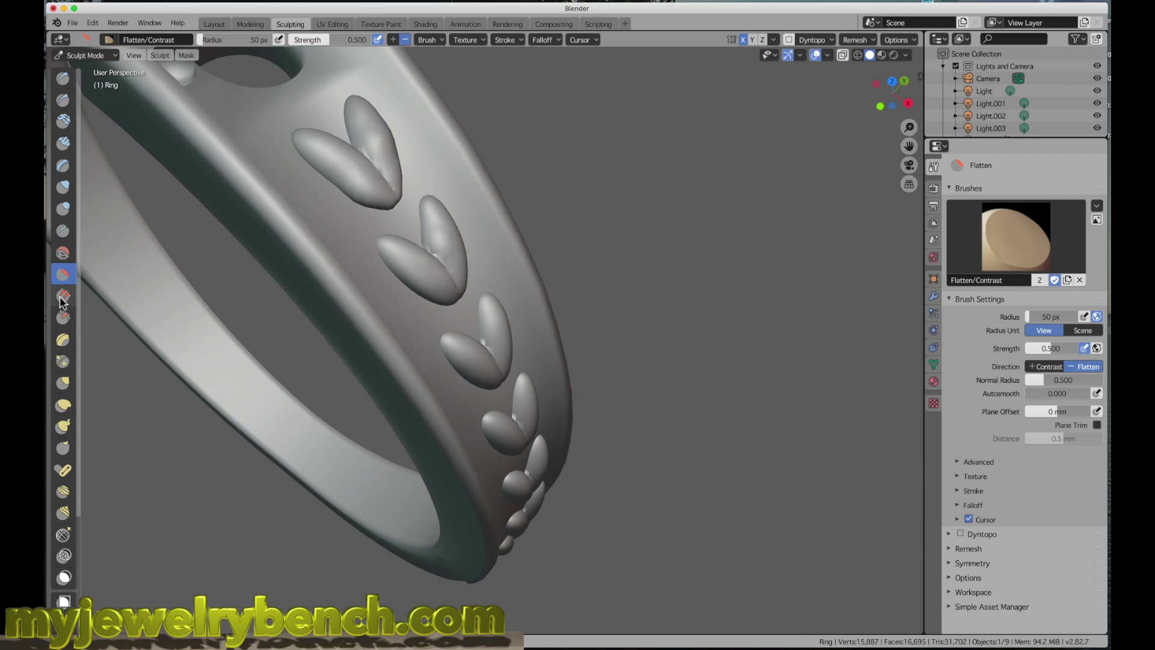
left_click(64, 382)
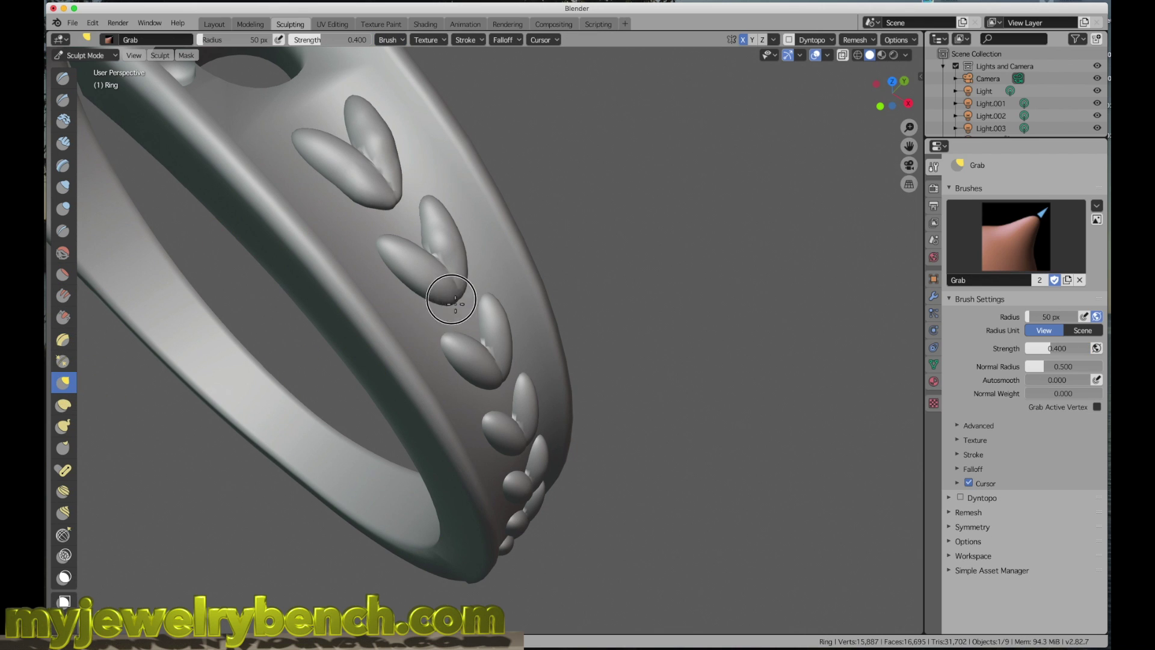
mouse_move(438, 332)
left_mouse_down()
mouse_move(407, 335)
mouse_move(426, 361)
left_mouse_up()
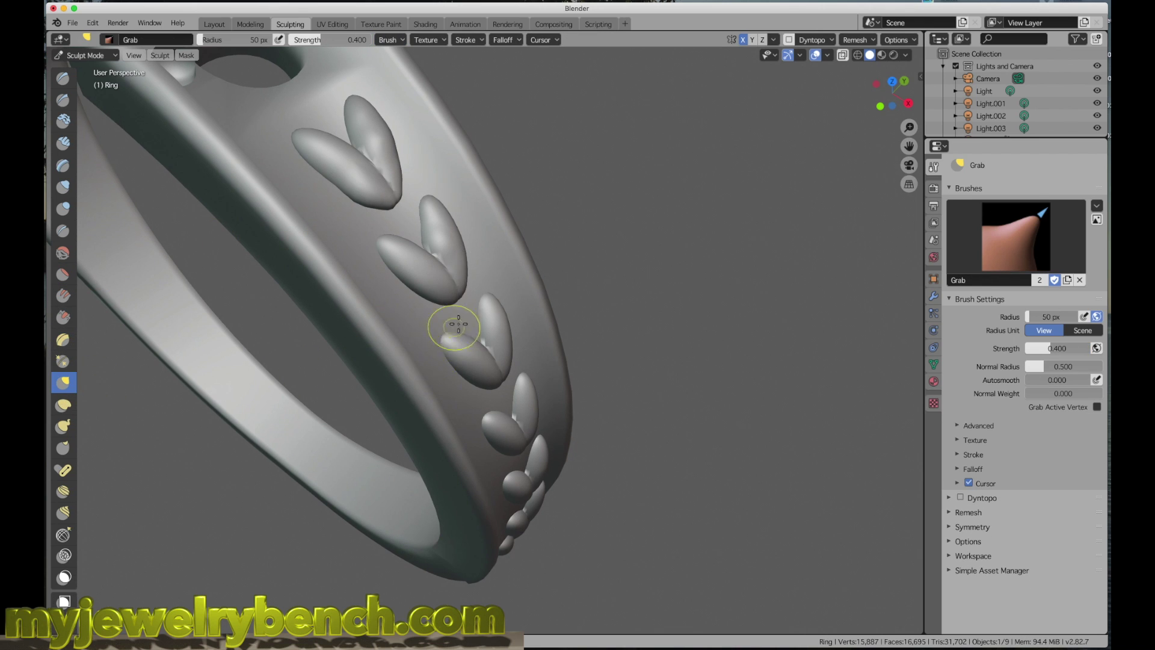
- Look through the UV Editing, Texture Paint, Shading, Animation, Rendering and Compositing workspaces in turn
scroll(552, 364, "down", 8)
middle_click_drag(426, 297, 464, 259)
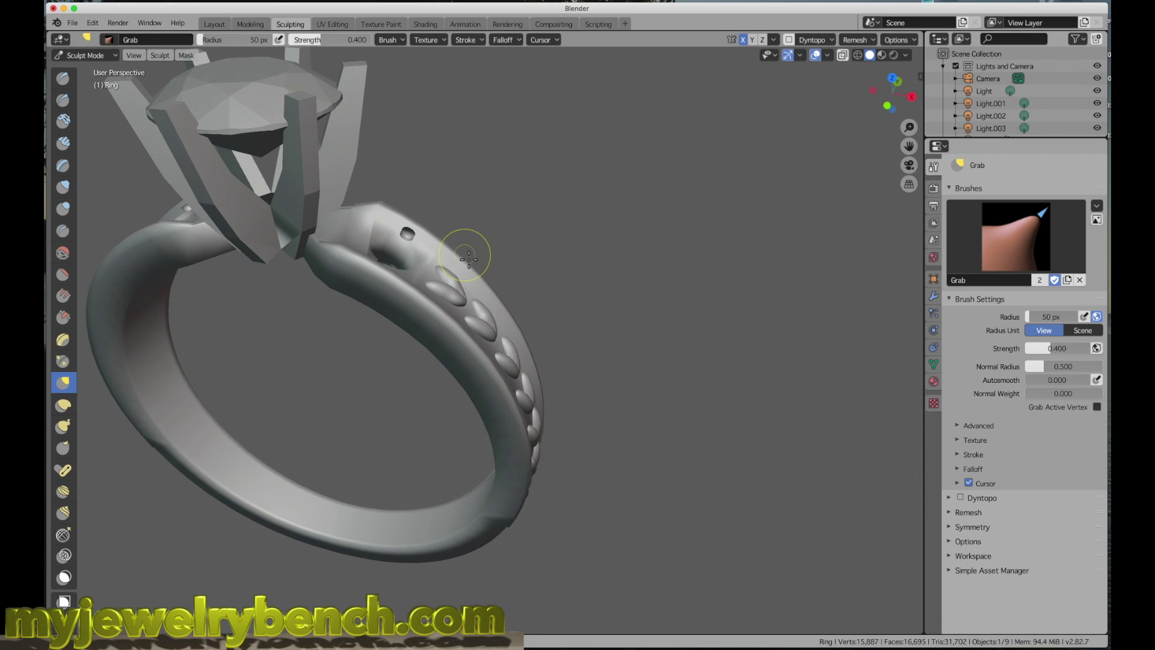
left_click(335, 24)
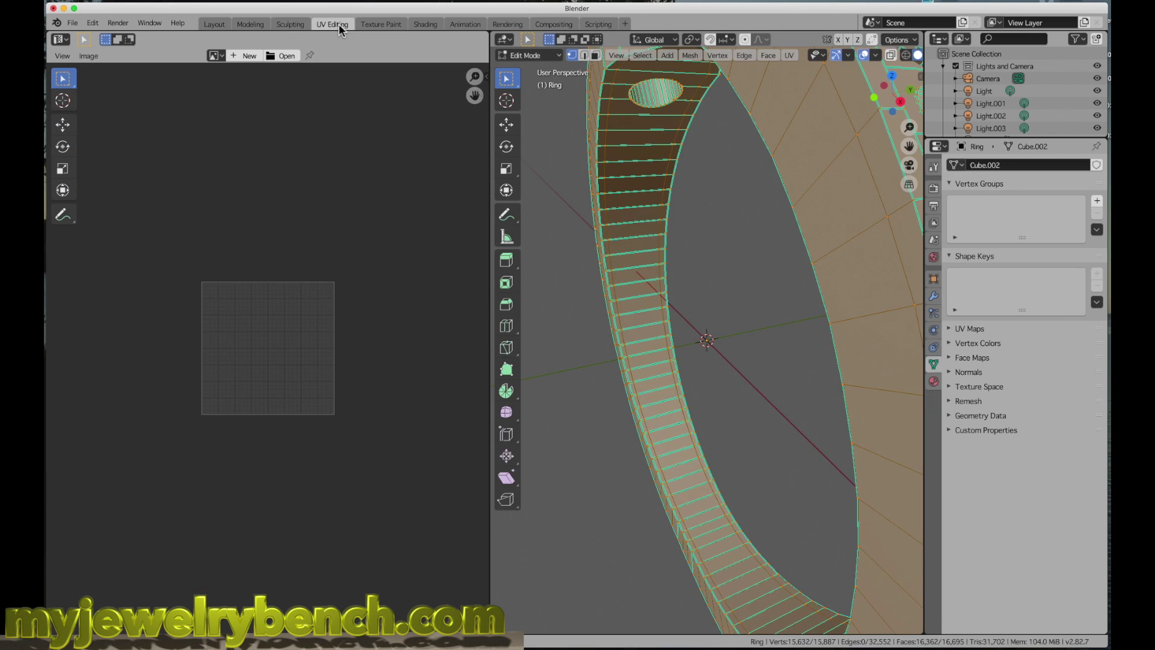
left_click(385, 24)
left_click(425, 24)
left_click(465, 24)
left_click(507, 24)
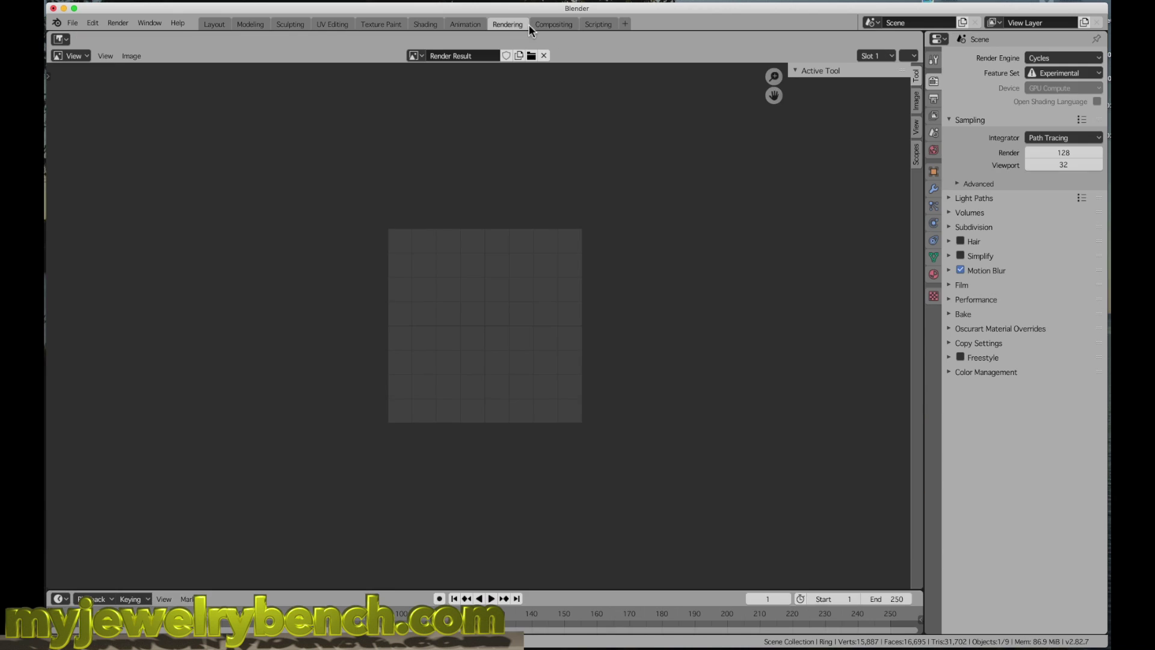
left_click(553, 25)
- Return to the Modeling workspace and switch the ring from Edit Mode to Object Mode
left_click(251, 24)
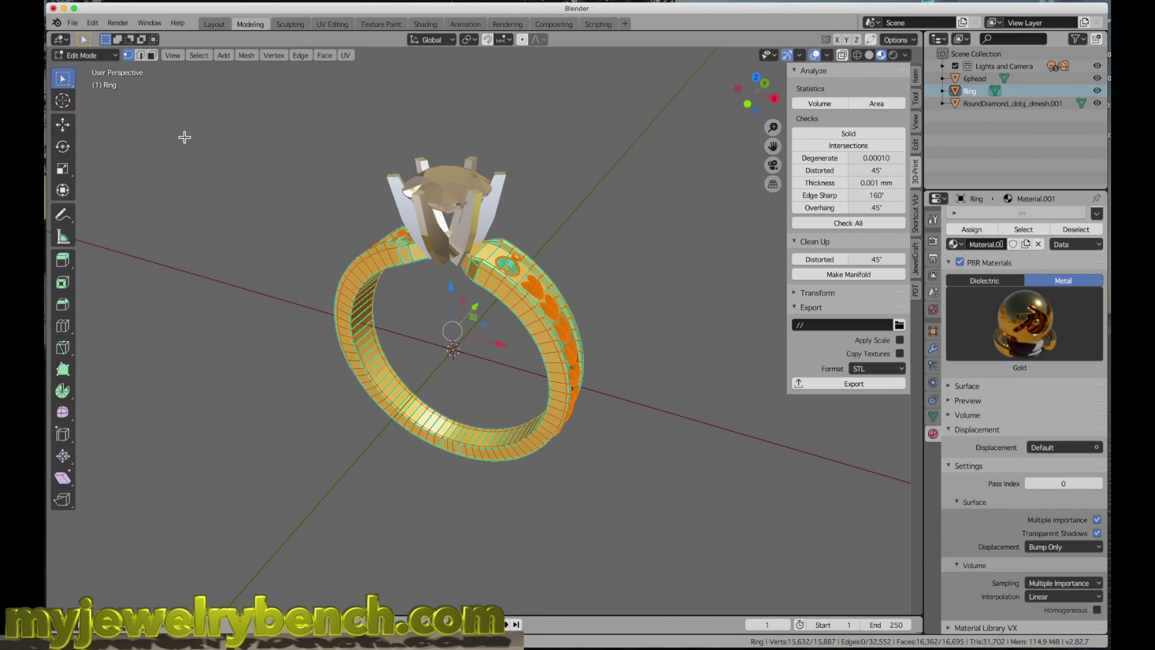
key("Tab")
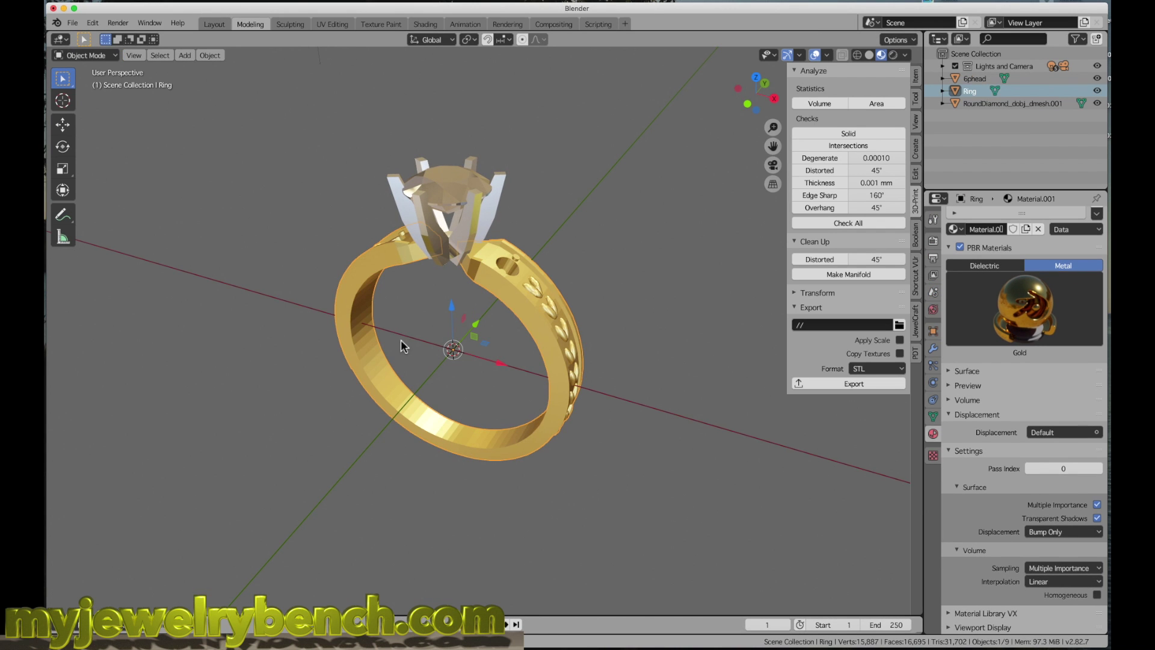
middle_click_drag(477, 373, 499, 412)
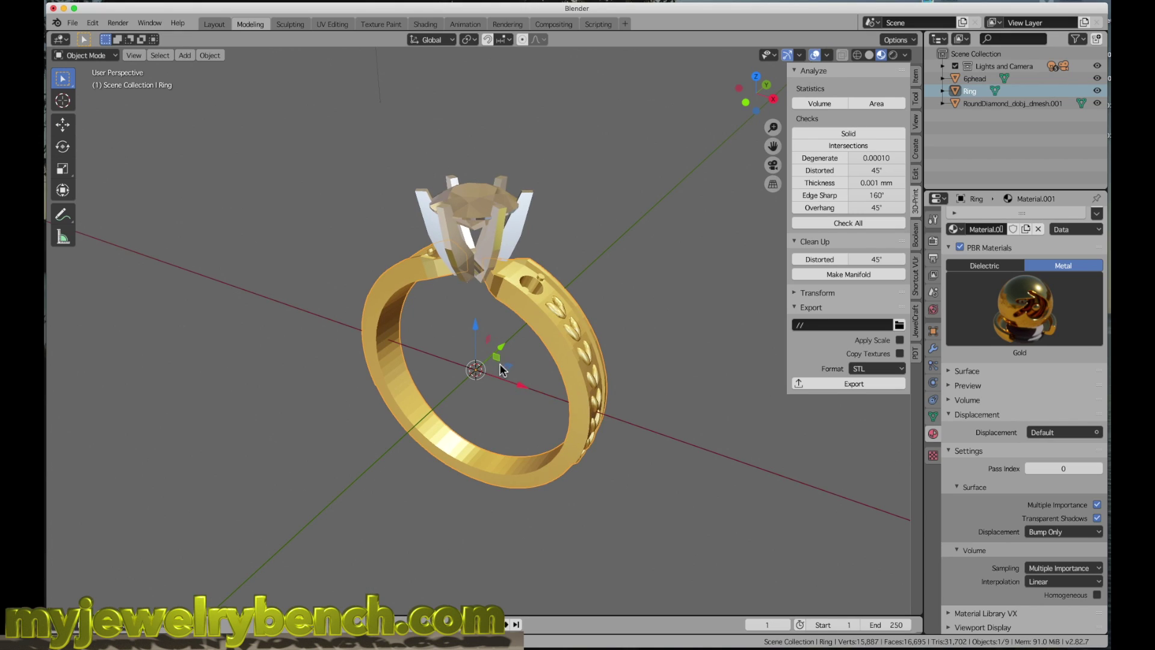
middle_click_drag(502, 370, 498, 370)
left_click(262, 28)
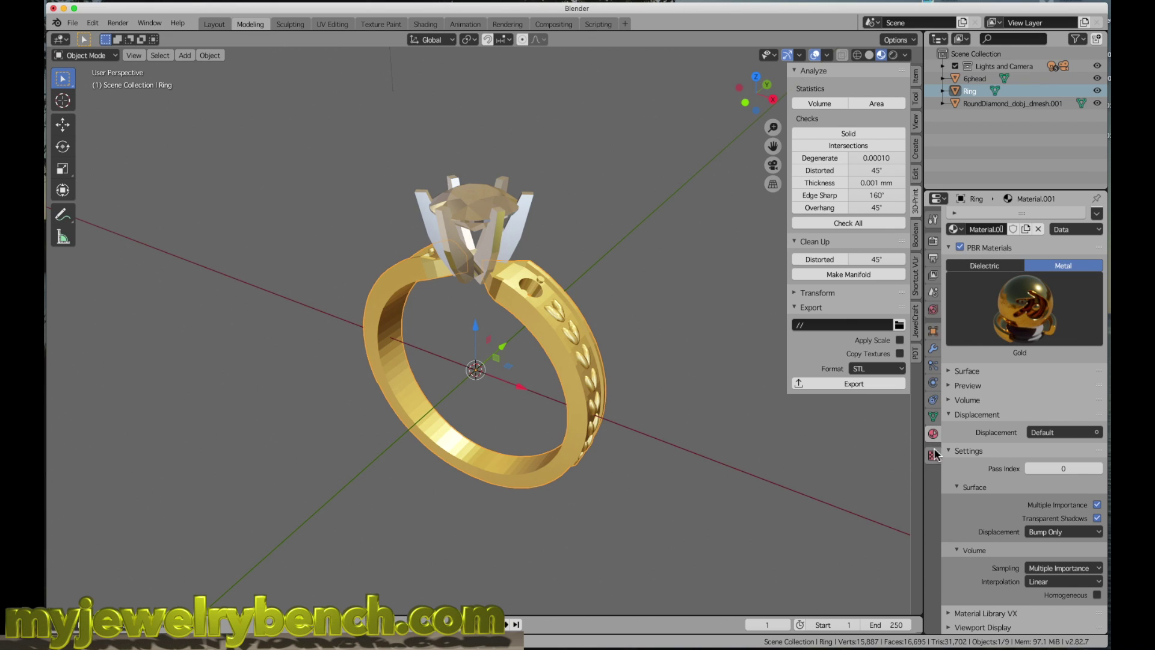
- Look at the ring's modifier, mesh data and material properties in turn
left_click(935, 351)
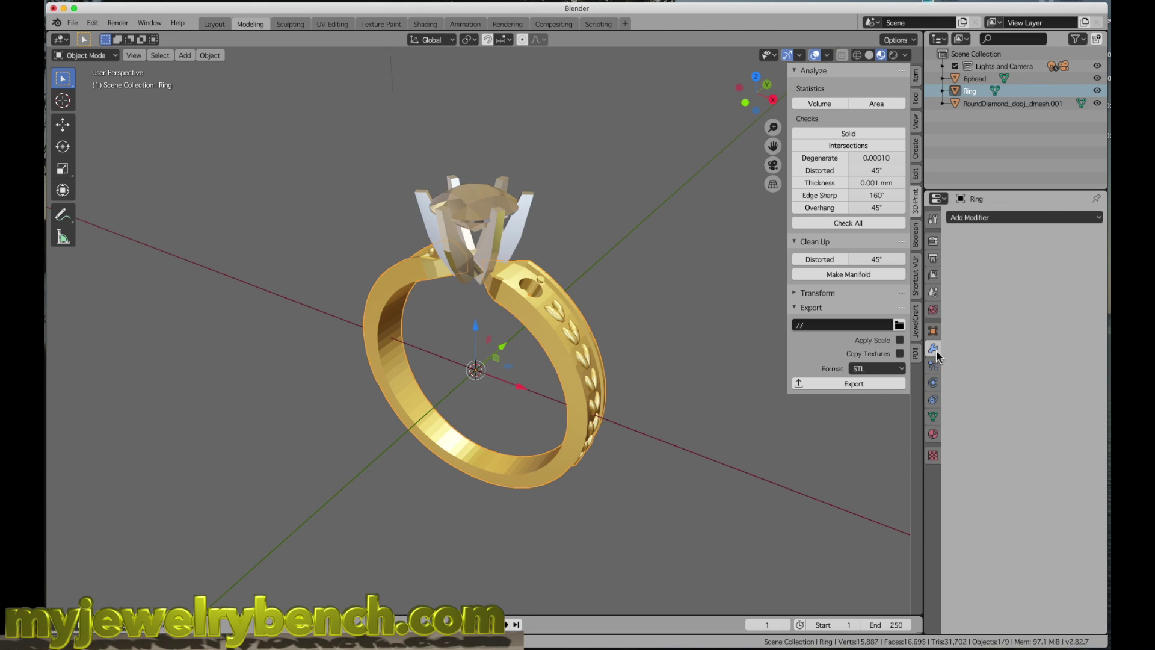
left_click(933, 416)
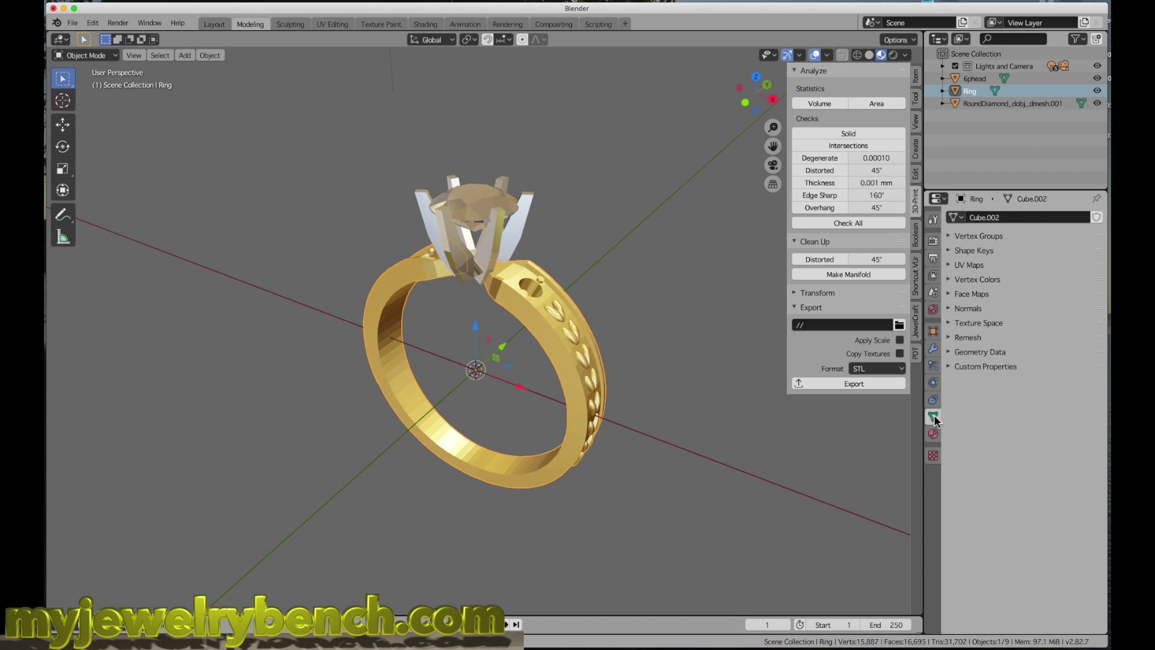
left_click(936, 434)
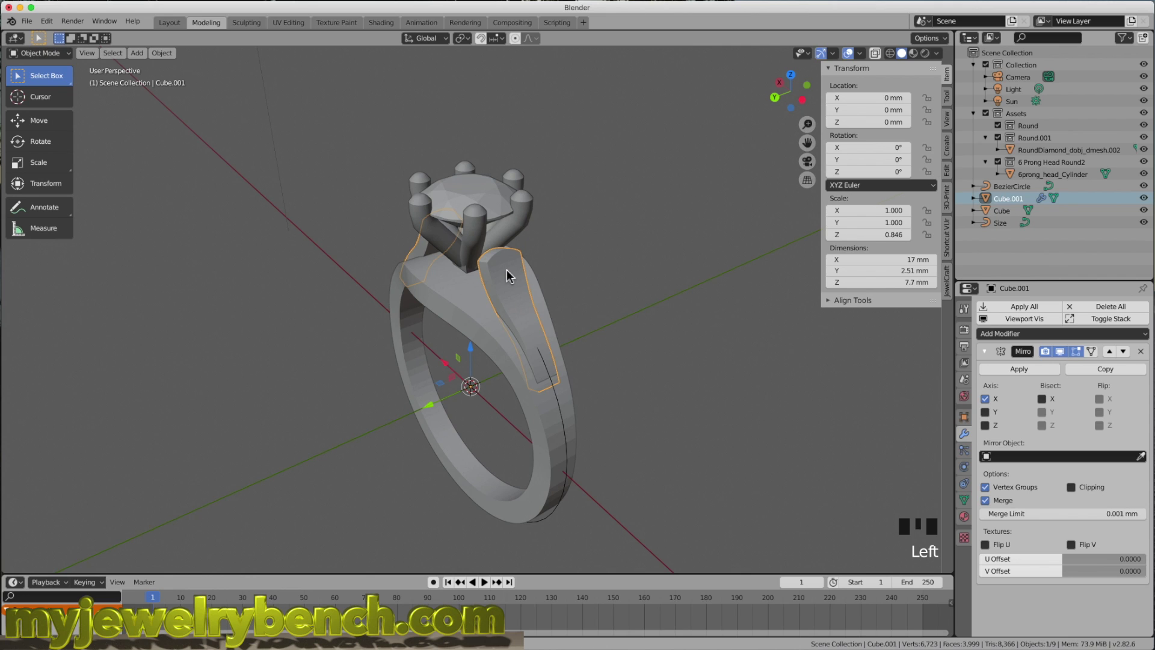
- Enter Edit Mode on the mirrored shoulder piece Cube.001 and view its mesh up close
key("Tab")
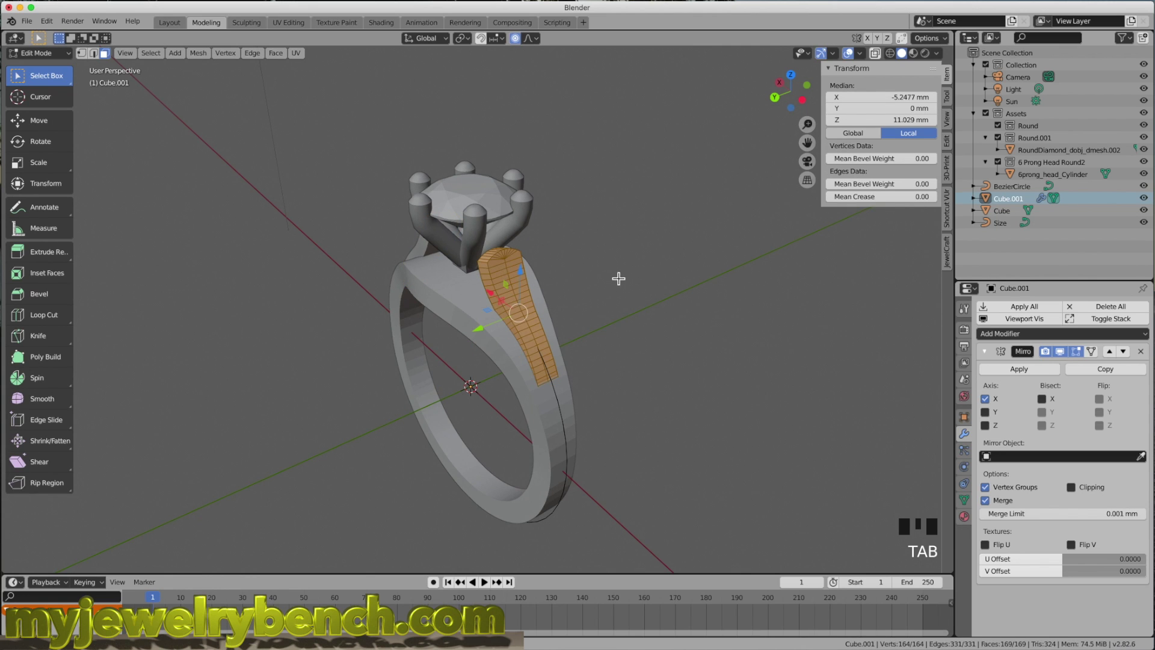
middle_click_drag(618, 278, 525, 269)
scroll(525, 269, "up", 4)
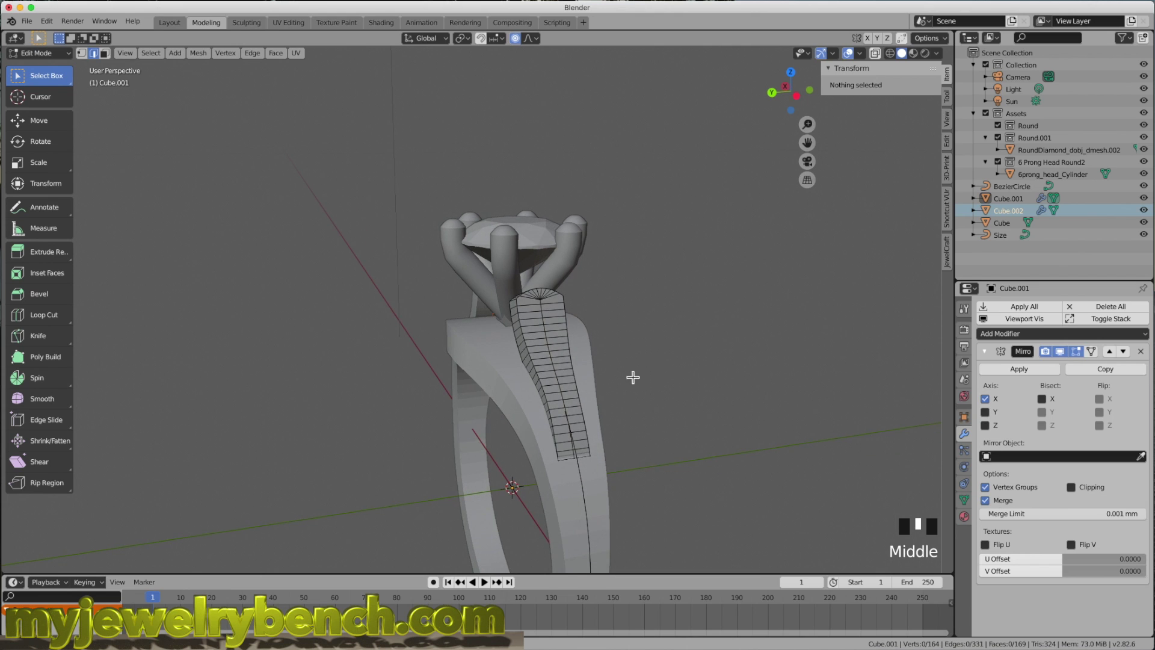
- Return the shoulder piece Cube.001 to Object Mode with the whole ring in view
middle_click_drag(598, 380, 648, 390)
scroll(624, 379, "down", 6)
scroll(621, 384, "up", 3)
key("Tab")
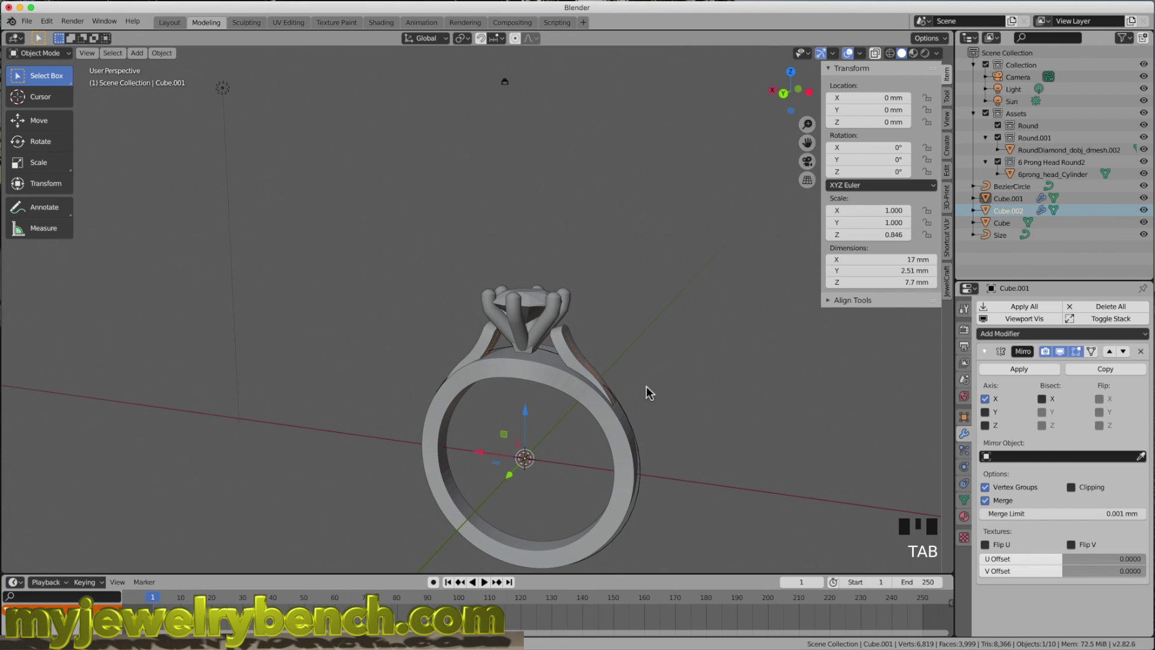
- Select the shoulder object Cube.002 and try scaling it uniformly
left_click(1008, 211)
key("s")
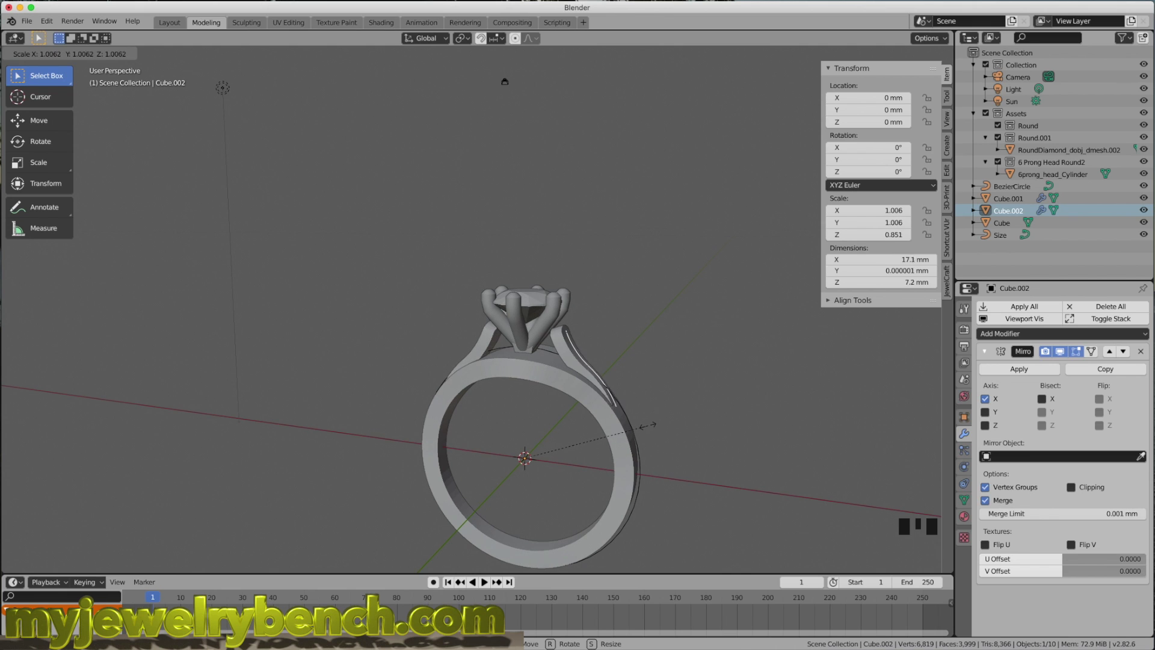
key("Escape")
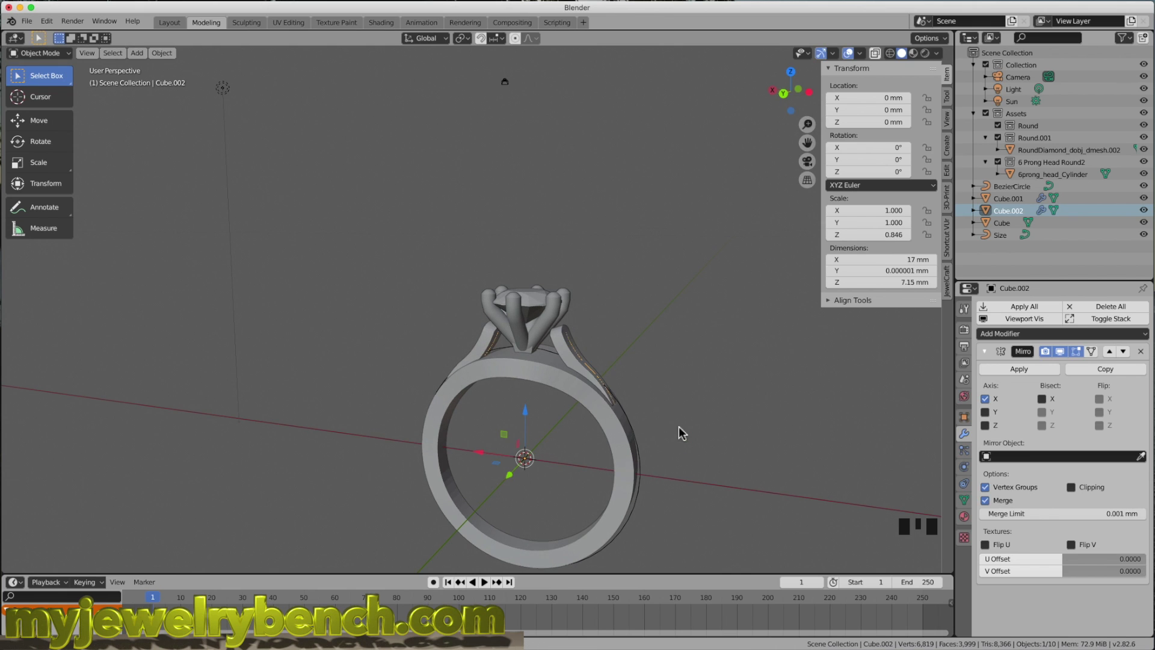